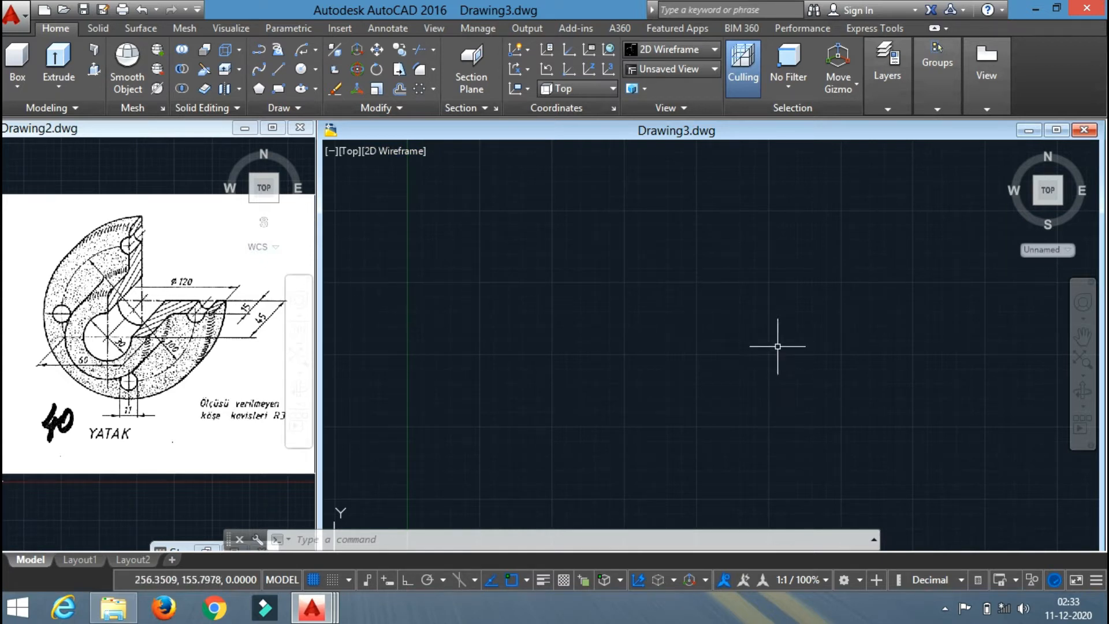
Draw a circle with a diameter of 120 for the flange outline.
{"action": "type", "text": "c"}
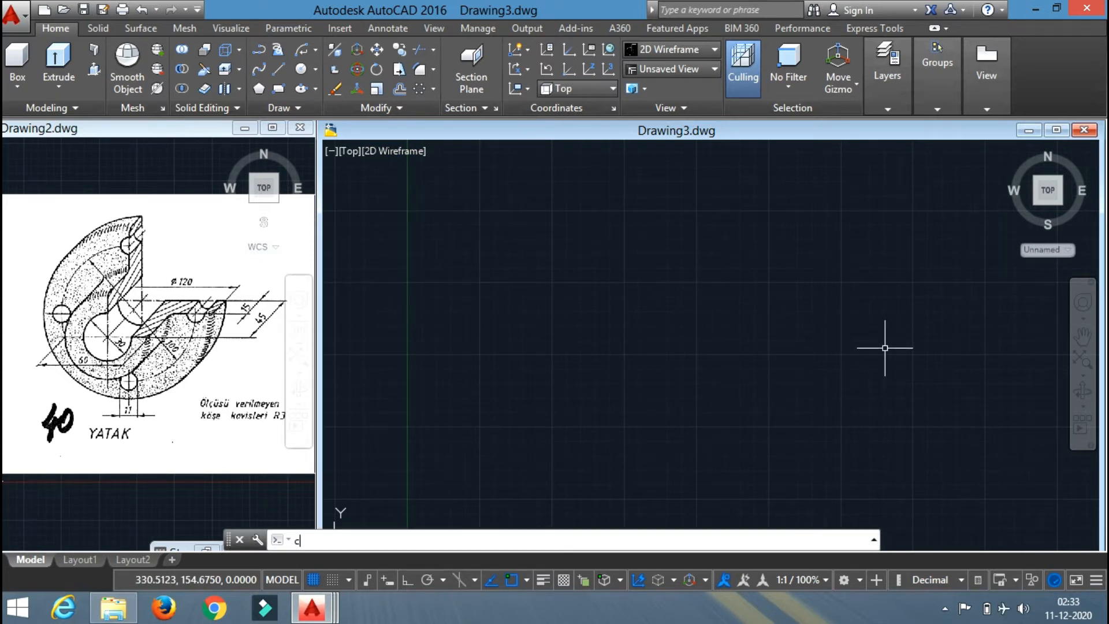
{"action": "key", "text": "Return"}
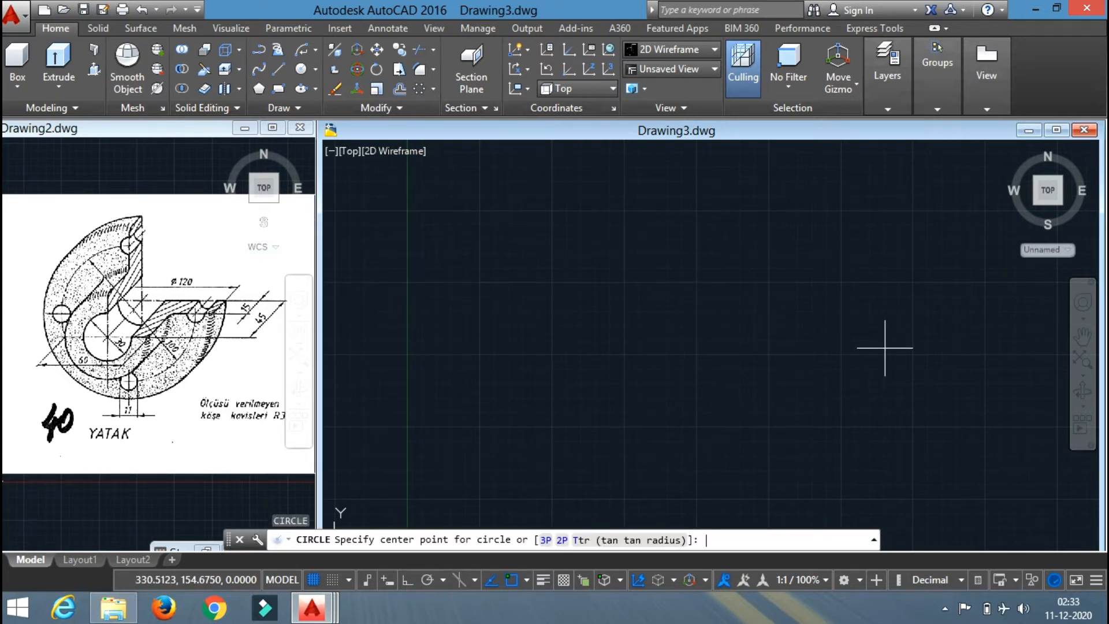
{"action": "left_click", "coordinate": [594, 350]}
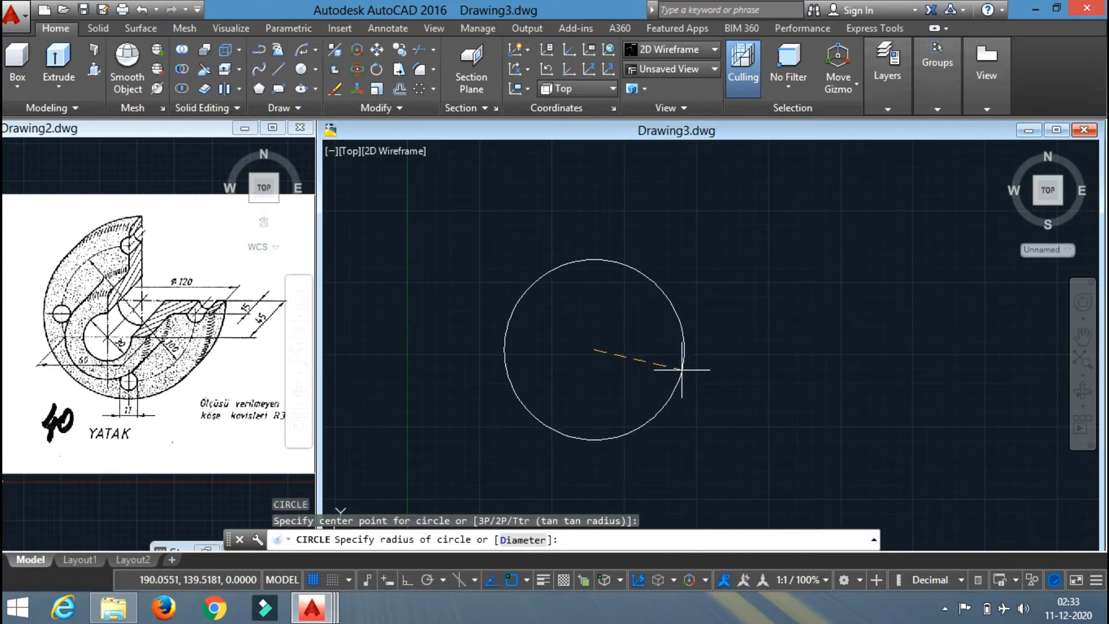
{"action": "key", "text": "Return"}
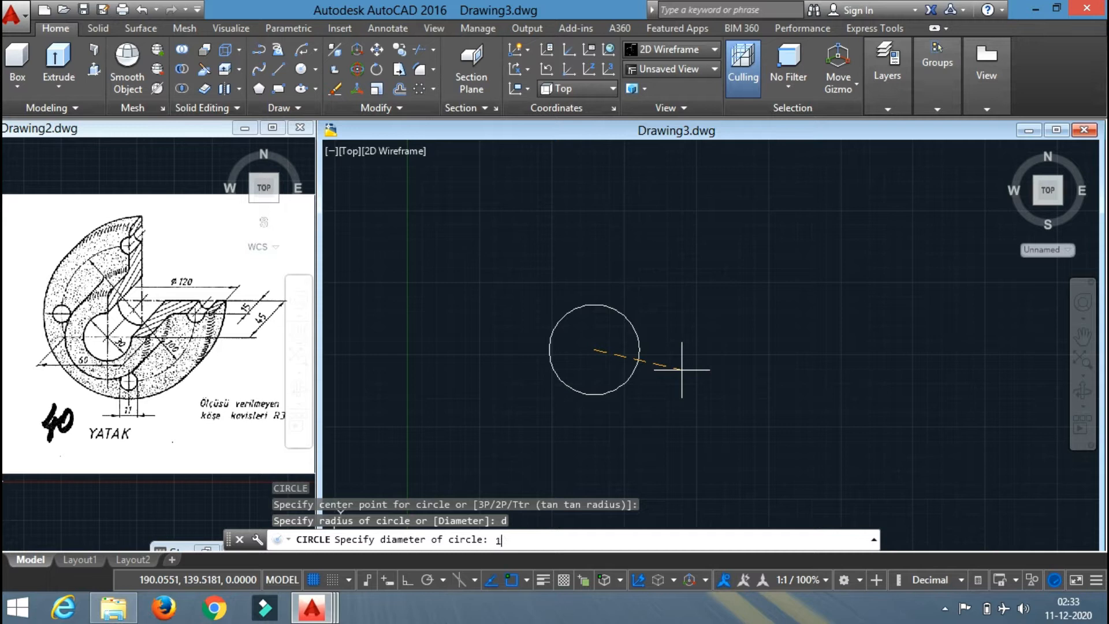
{"action": "key", "text": "Return"}
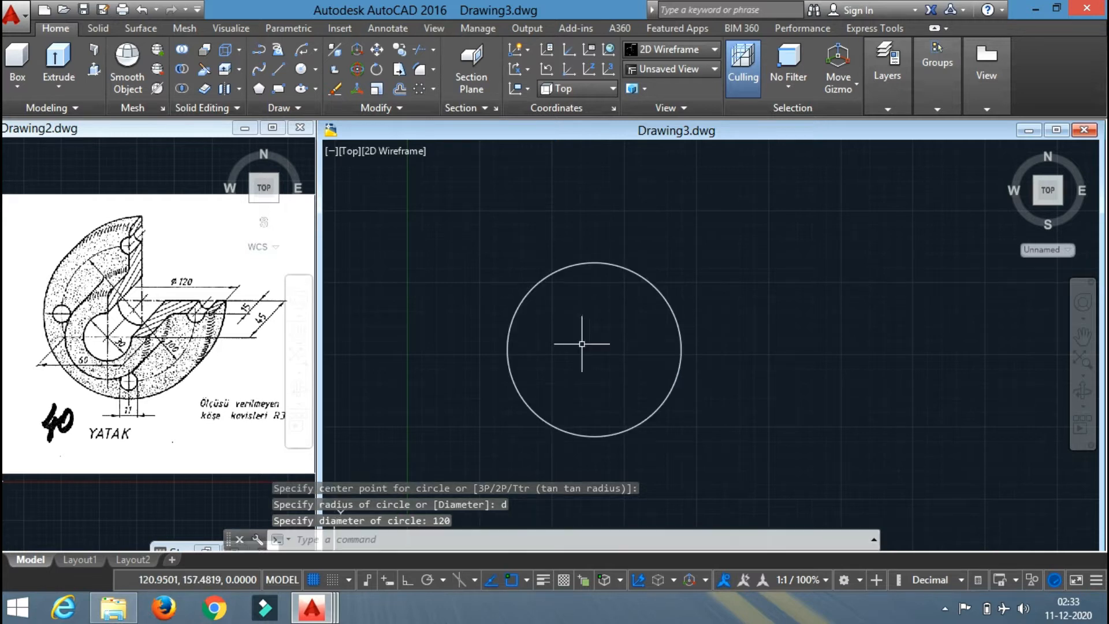
Undo the circle of radius 100 and draw a circle of diameter 100 concentric with the outer circle.
{"action": "key", "text": "ctrl+z"}
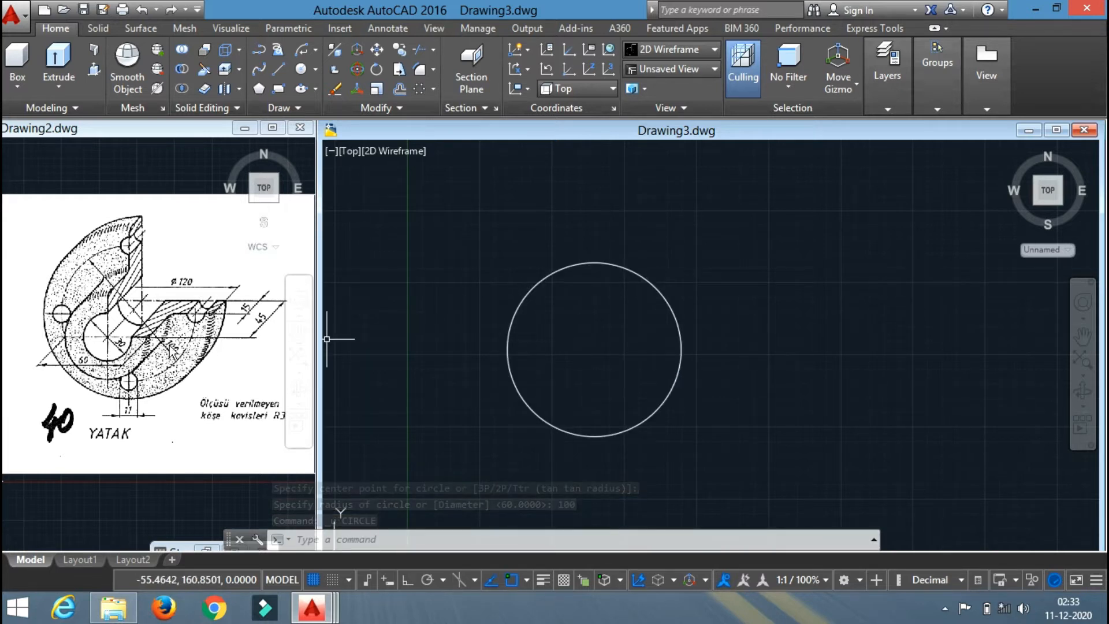
{"action": "type", "text": "c"}
{"action": "key", "text": "Return"}
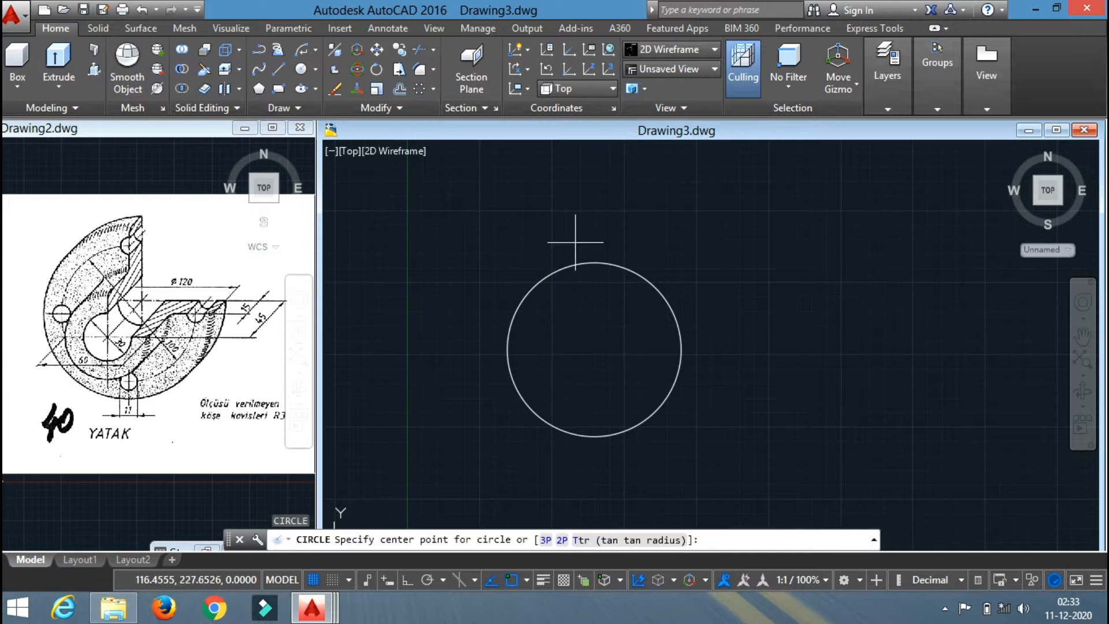
{"action": "left_click", "coordinate": [595, 349]}
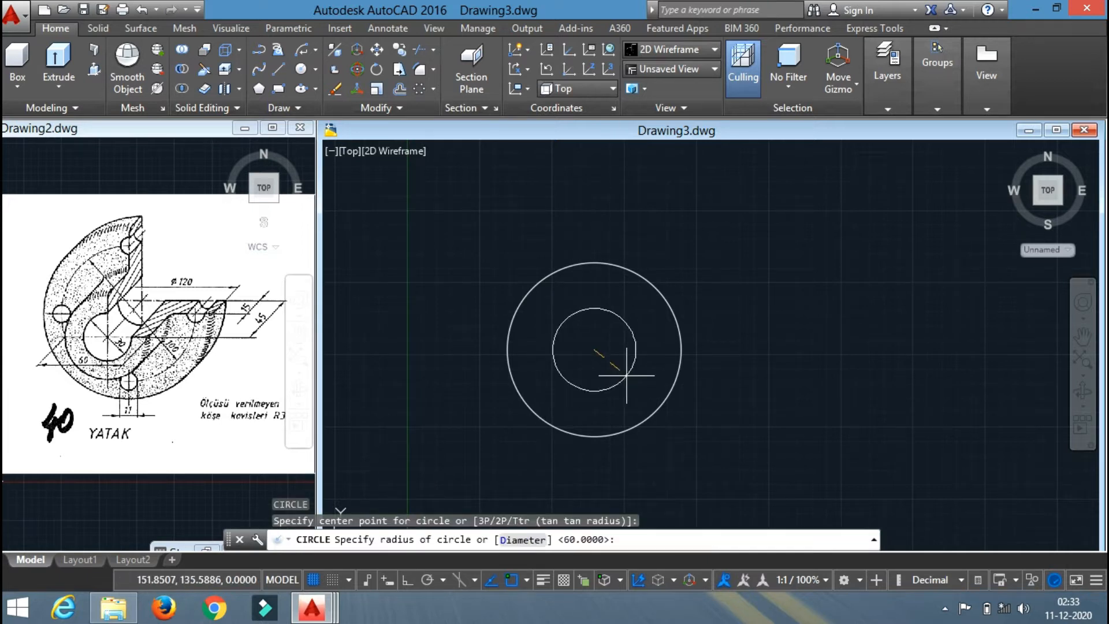
{"action": "type", "text": "d"}
{"action": "key", "text": "Return"}
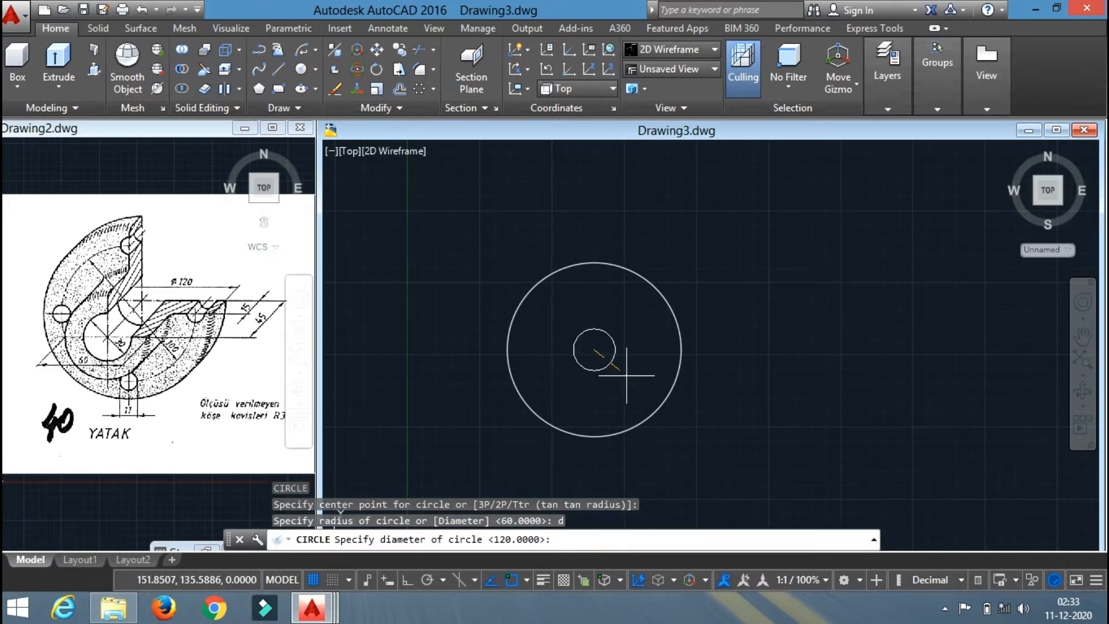
{"action": "key", "text": "Return"}
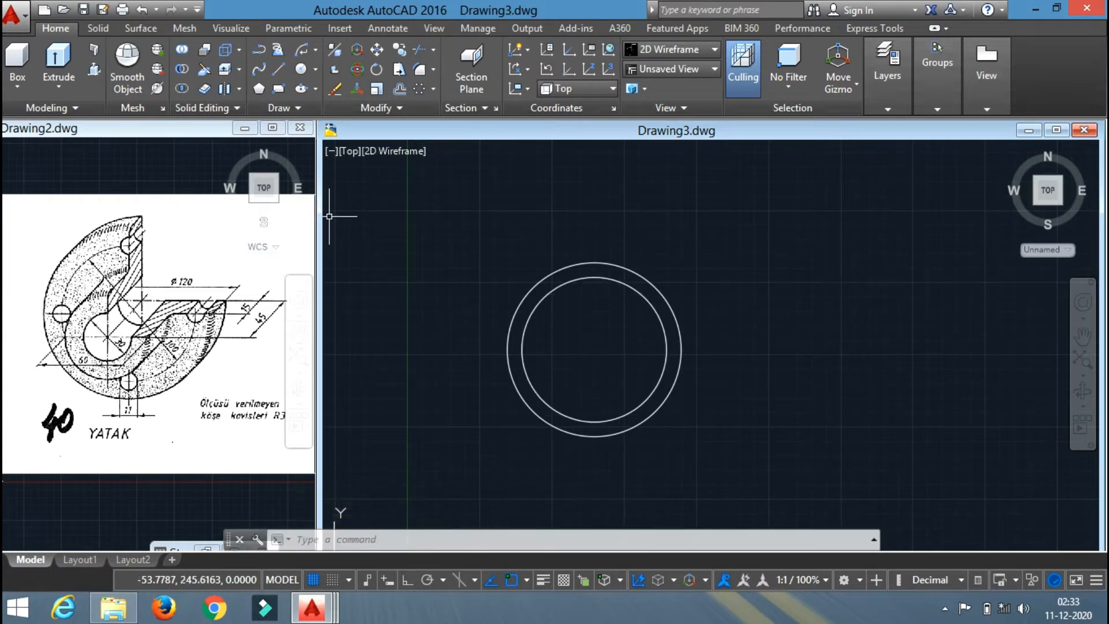
Draw a circle with a diameter of 60 at the common centre of the existing circles.
{"action": "key", "text": "Return"}
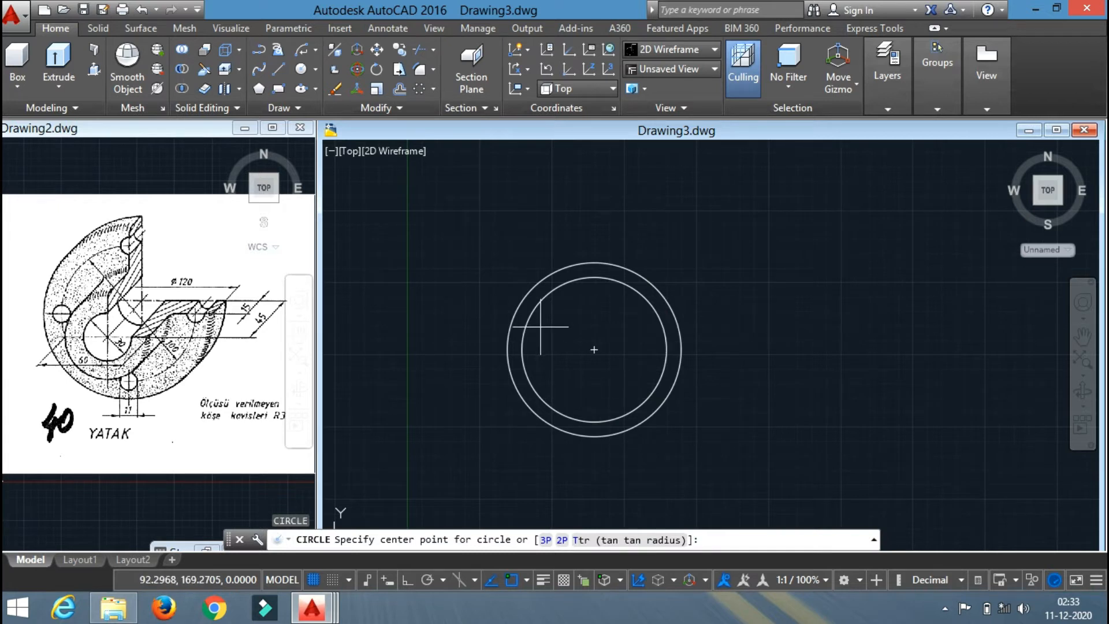
{"action": "left_click", "coordinate": [594, 349]}
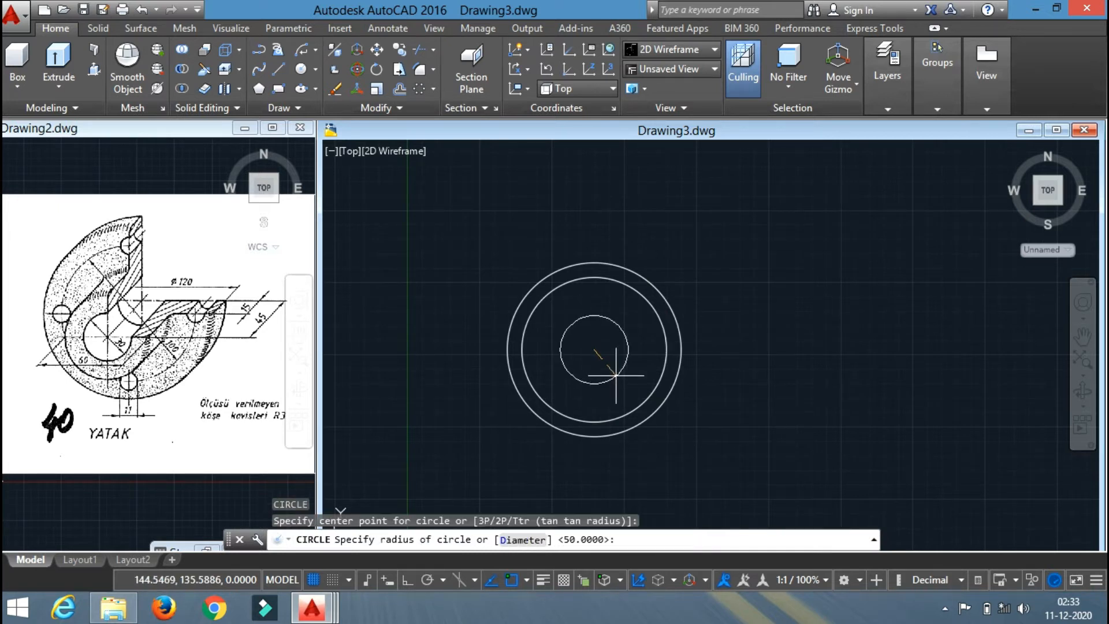
{"action": "key", "text": "Return"}
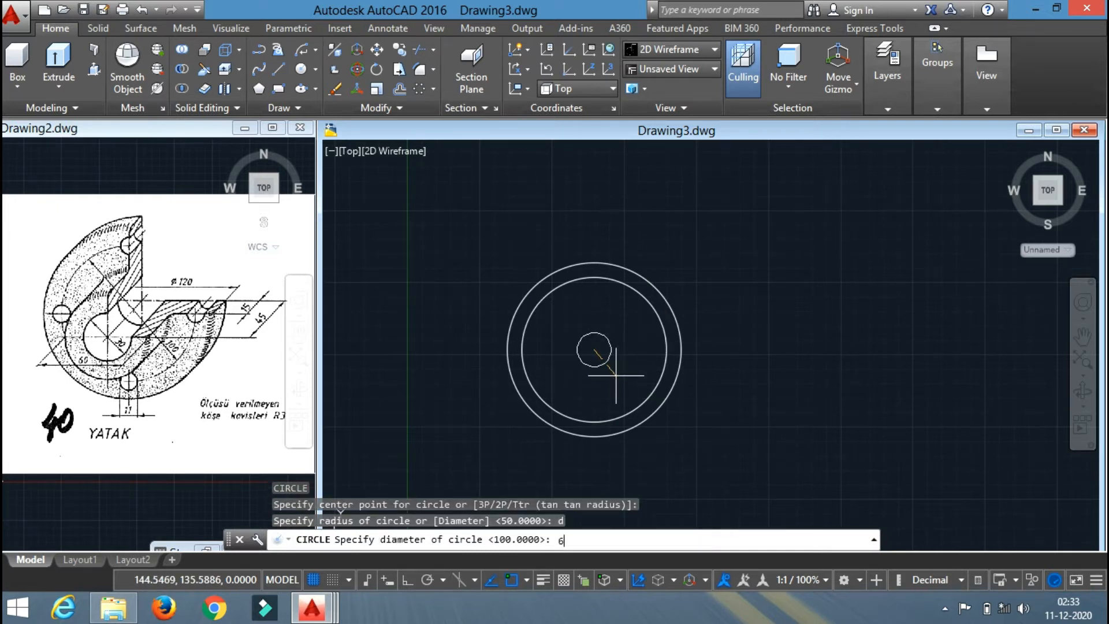
{"action": "key", "text": "Return"}
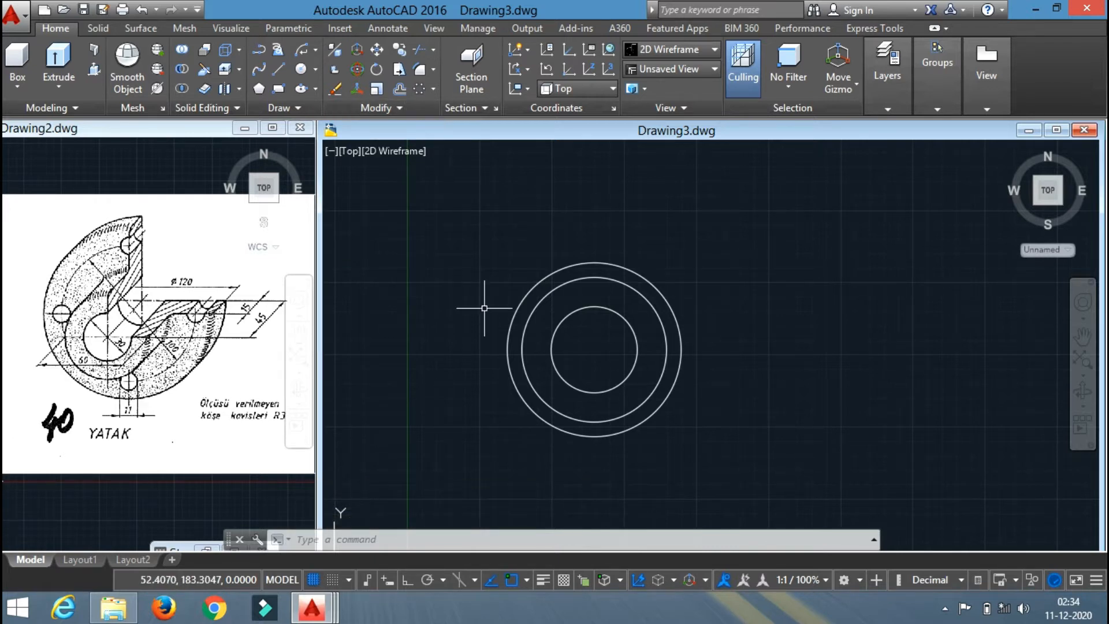
Draw a bolt-hole circle of diameter 11 centred on the top quadrant of the 100-diameter circle.
{"action": "type", "text": "c"}
{"action": "key", "text": "Return"}
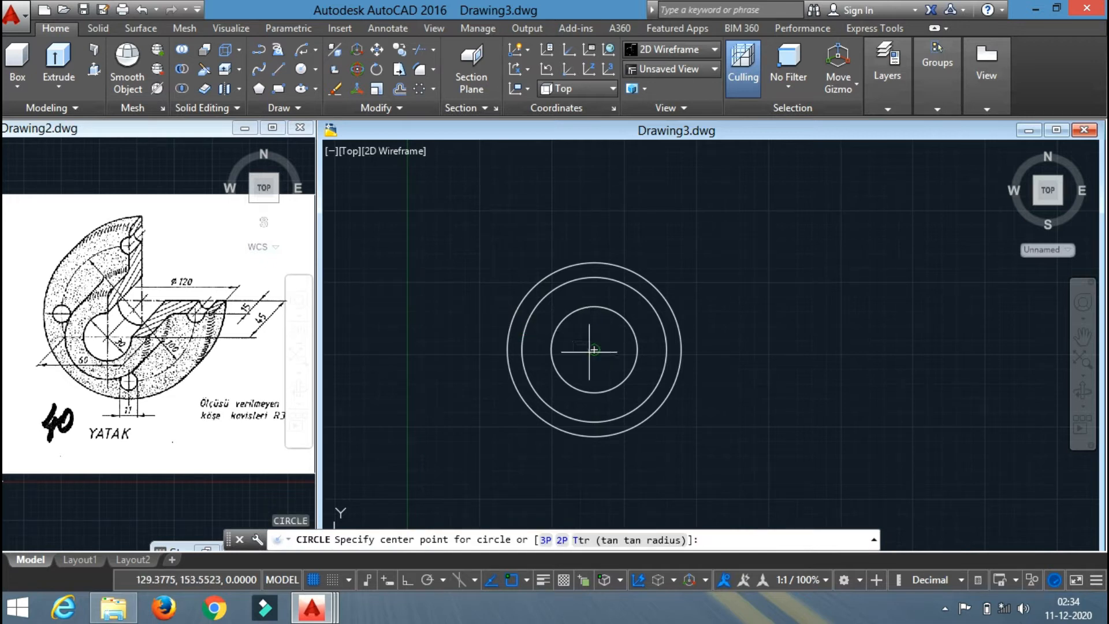
{"action": "left_click", "coordinate": [594, 277]}
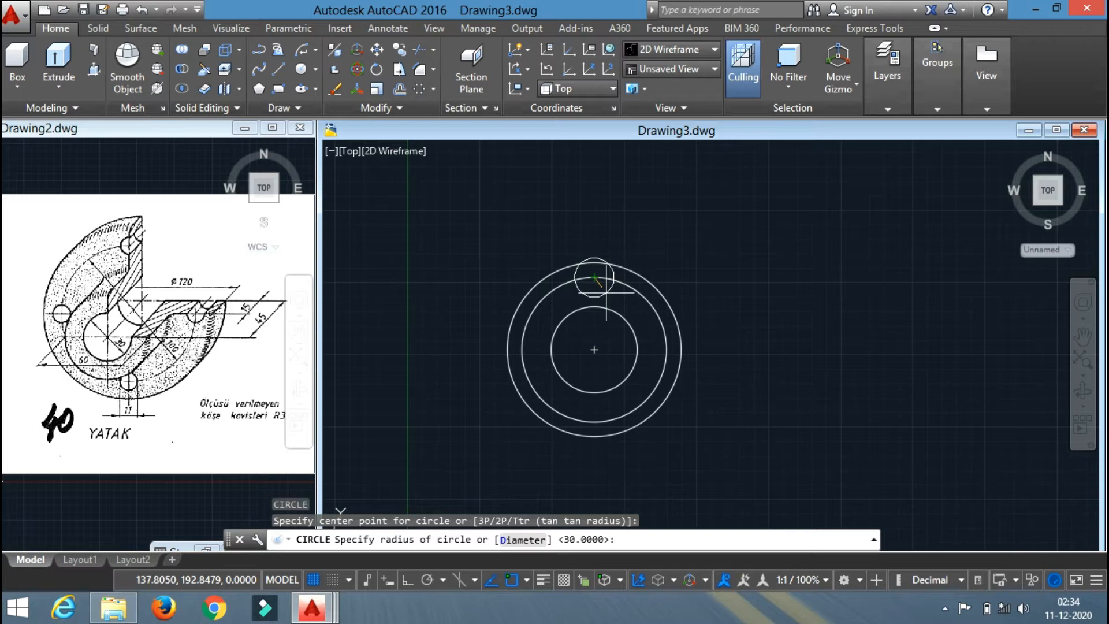
{"action": "key", "text": "Return"}
{"action": "key", "text": "Return"}
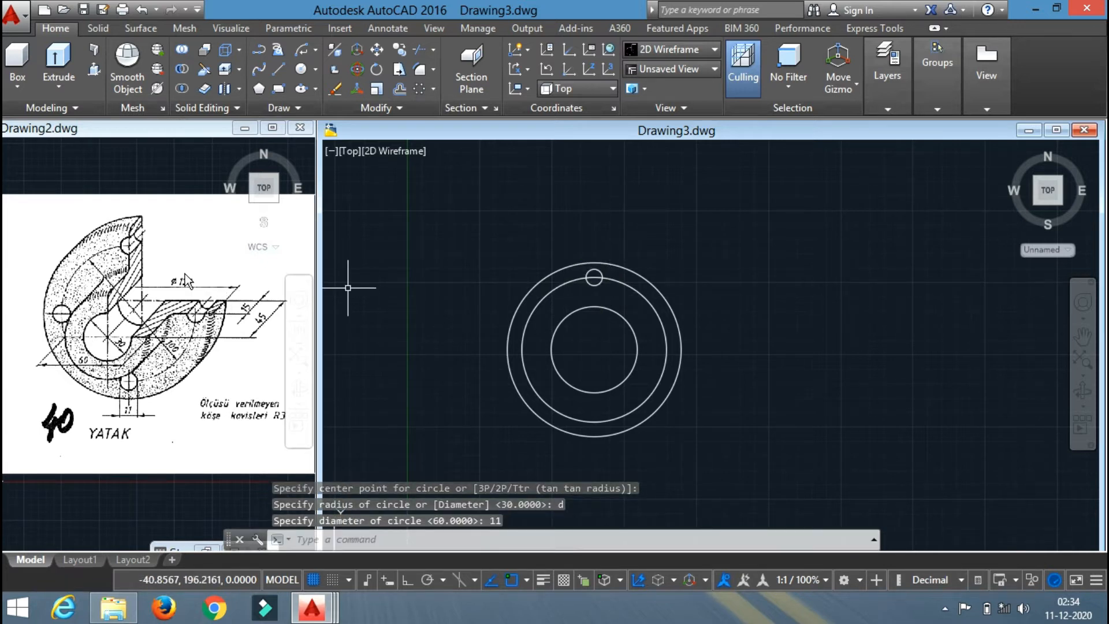
Polar-array the small hole circle as 4 items around the flange centre and erase the 100-diameter pitch circle.
{"action": "left_click", "coordinate": [435, 88]}
{"action": "left_click", "coordinate": [455, 176]}
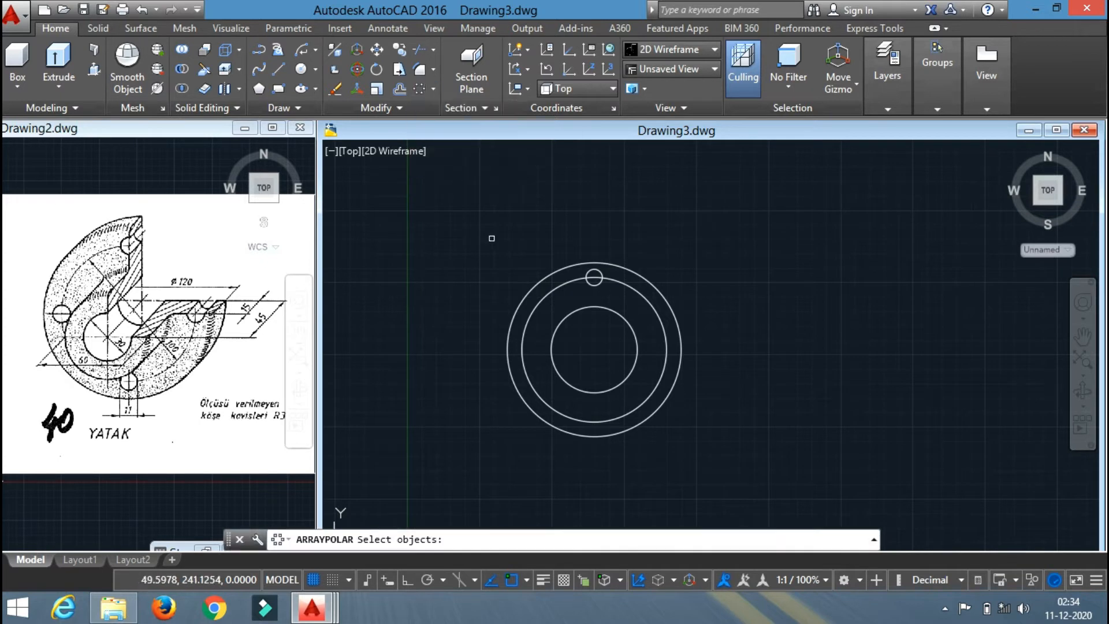
{"action": "left_click", "coordinate": [592, 285]}
{"action": "key", "text": "Return"}
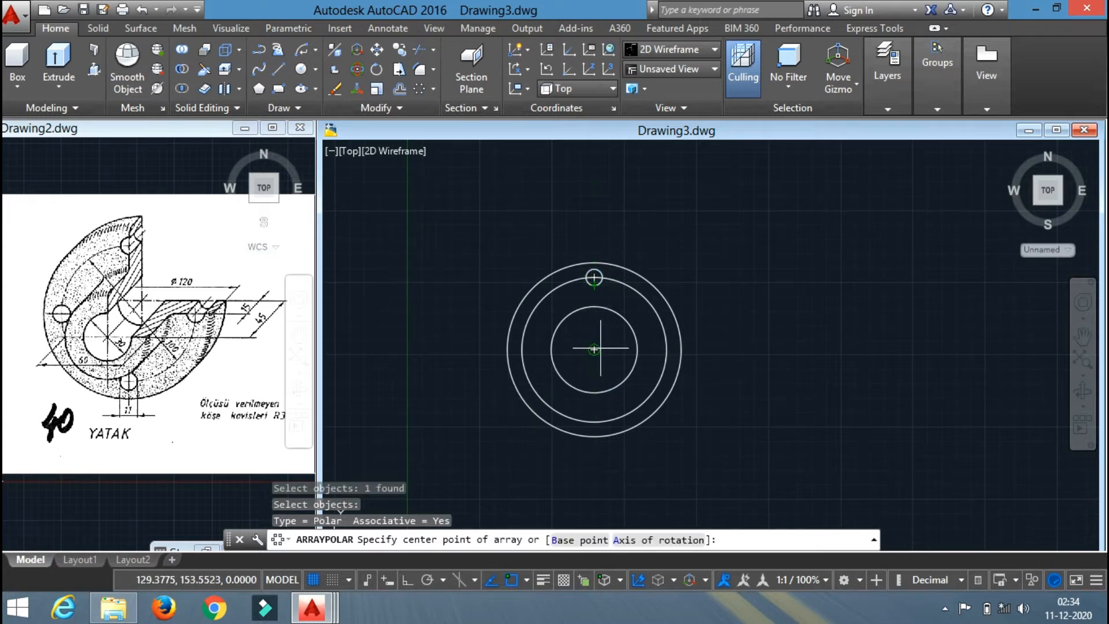
{"action": "left_click", "coordinate": [594, 349]}
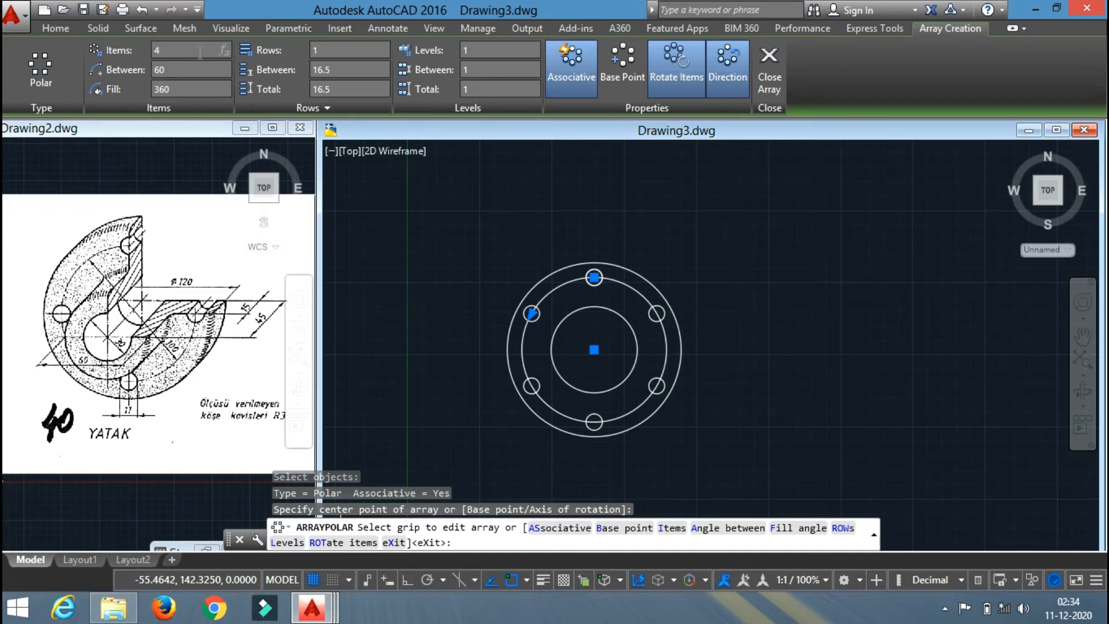
{"action": "key", "text": "Return"}
{"action": "key", "text": "Return"}
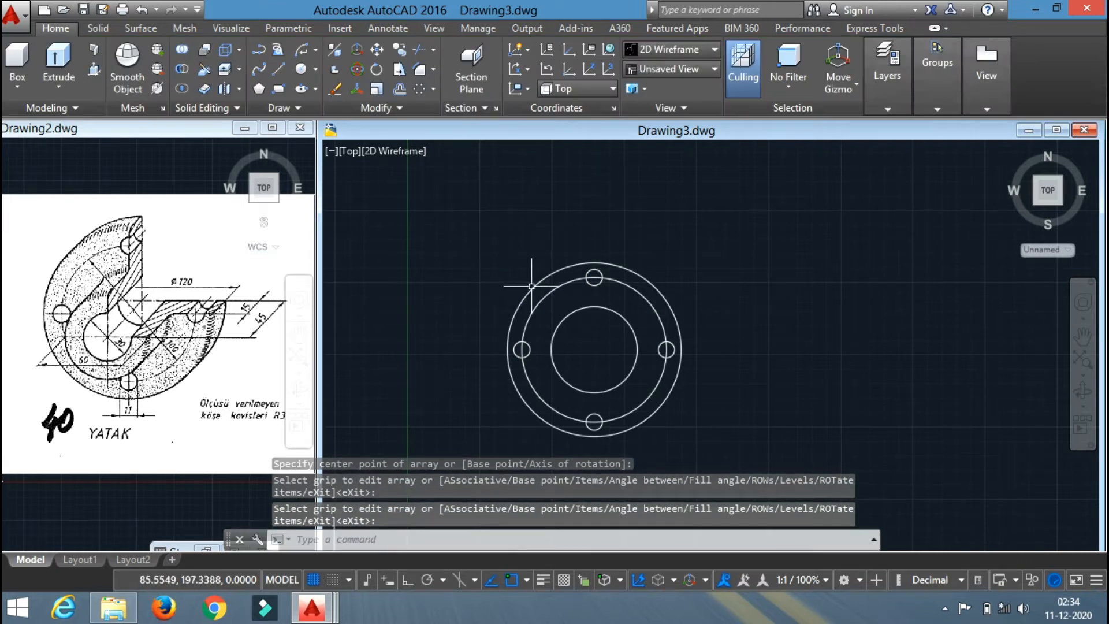
{"action": "left_click", "coordinate": [554, 291]}
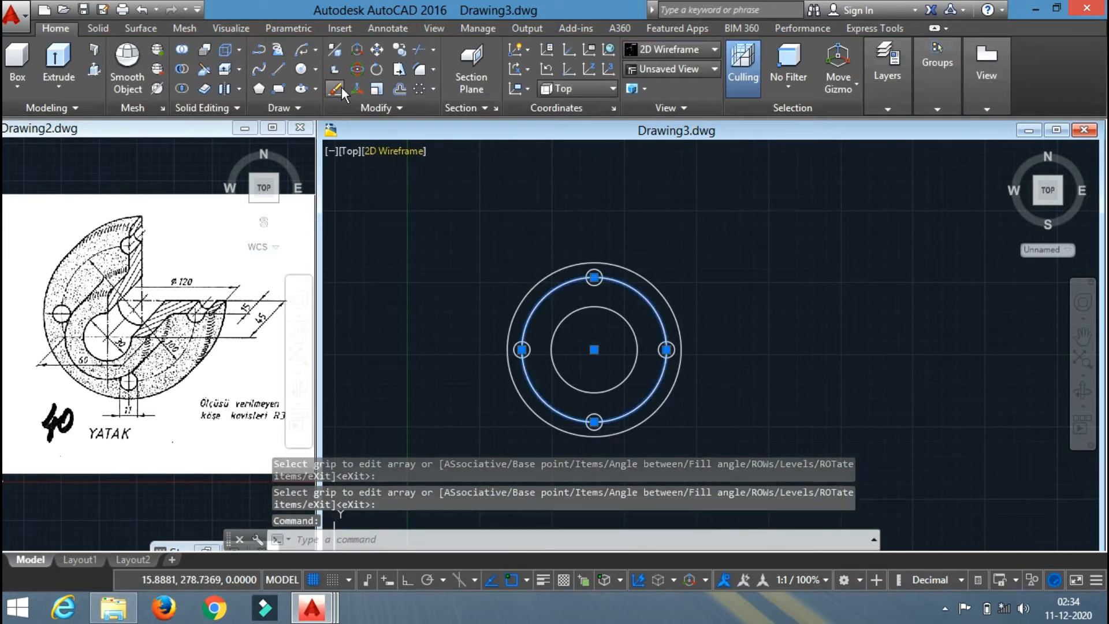
{"action": "key", "text": "Delete"}
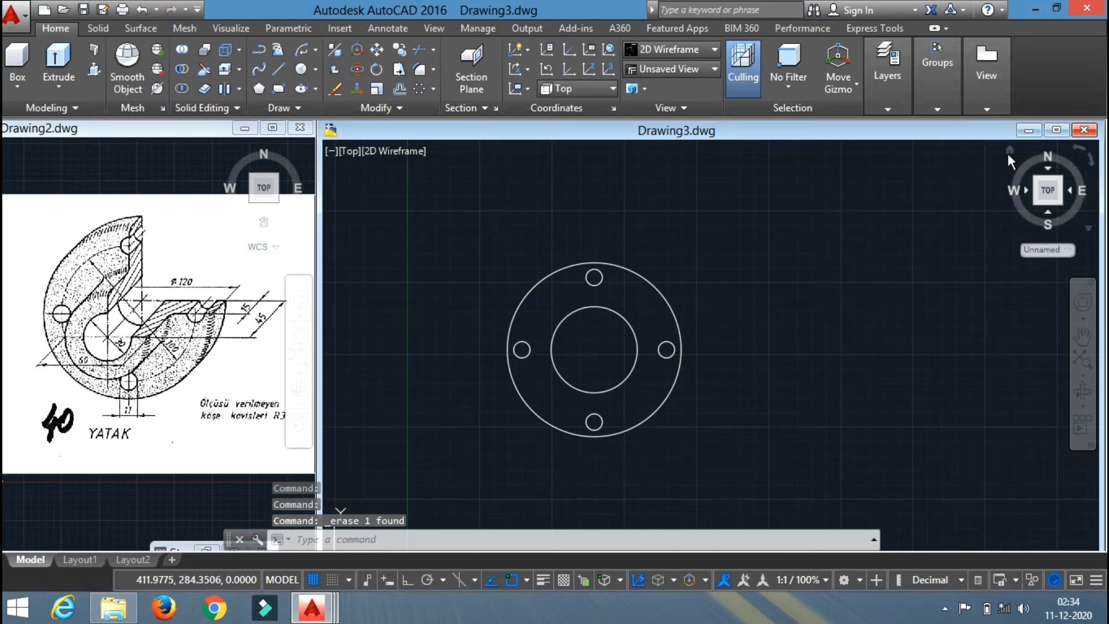
In the isometric home view, extrude the outer 120-diameter circle downward by -15.
{"action": "left_click", "coordinate": [1009, 148]}
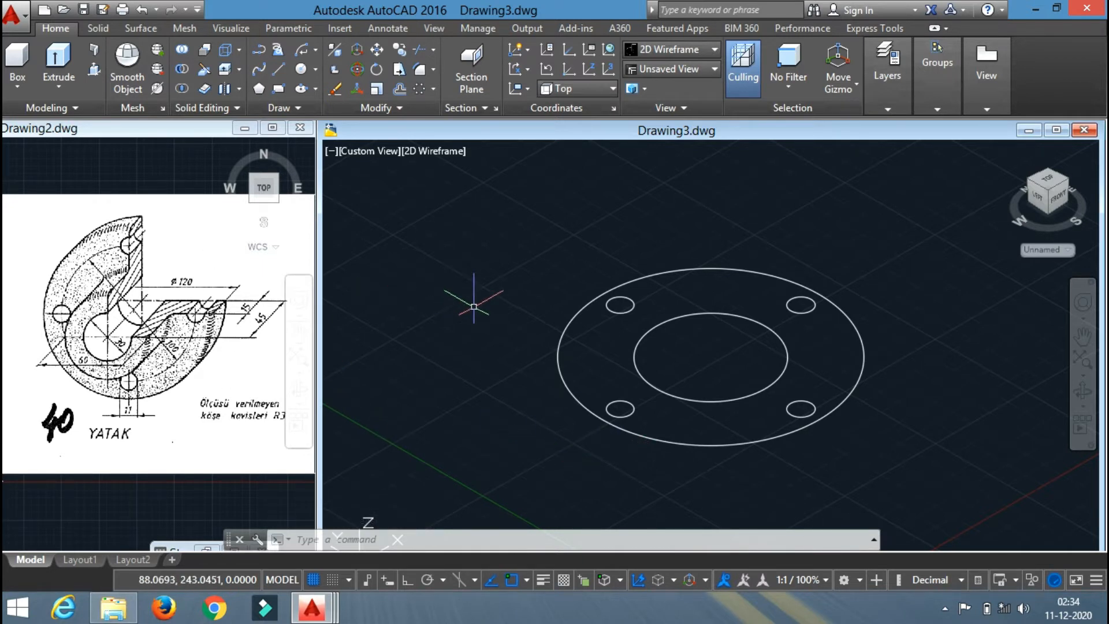
{"action": "type", "text": "xt"}
{"action": "key", "text": "Return"}
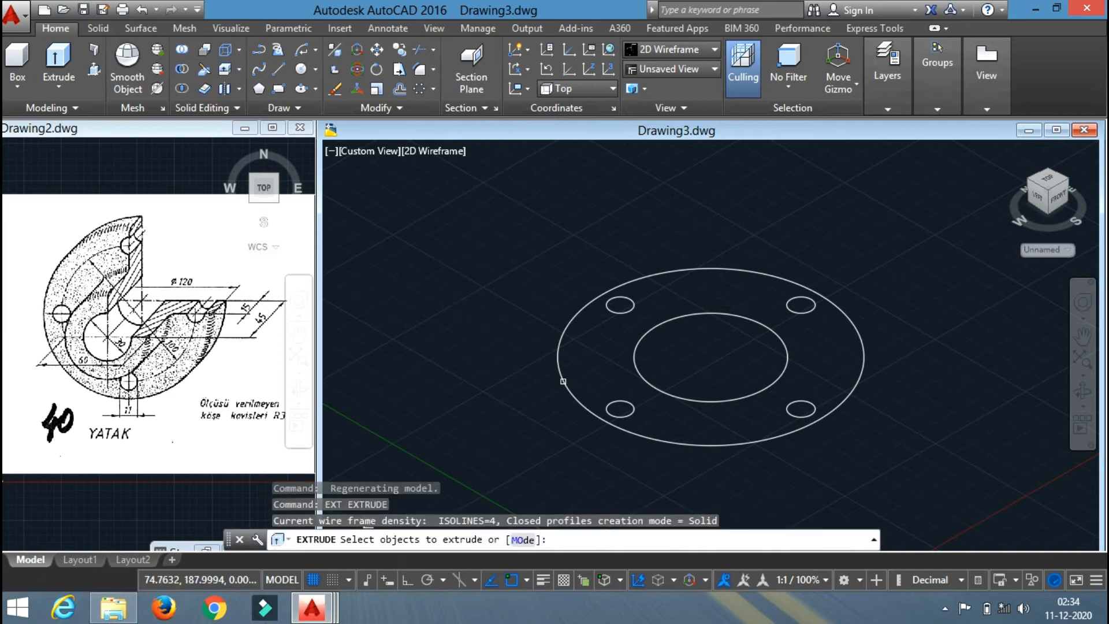
{"action": "left_click", "coordinate": [684, 443]}
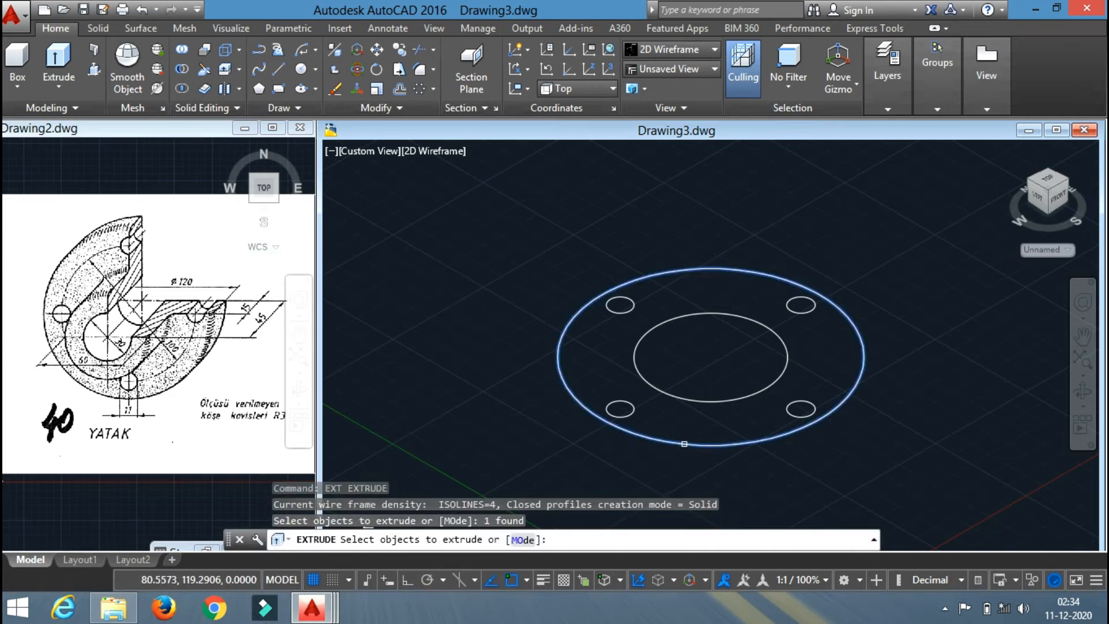
{"action": "key", "text": "Return"}
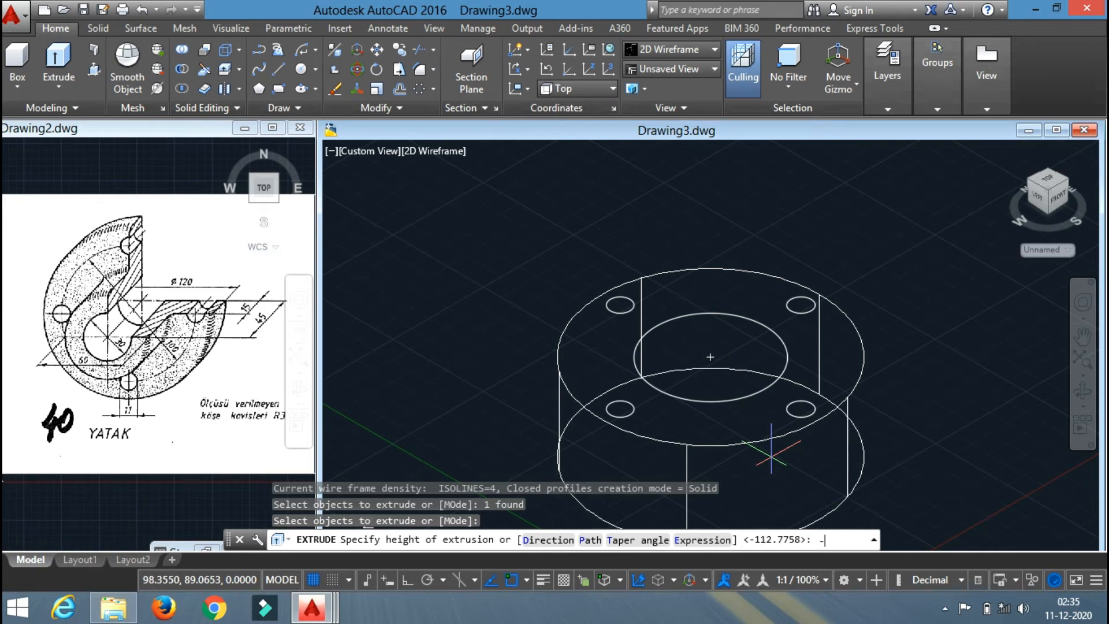
{"action": "key", "text": "Return"}
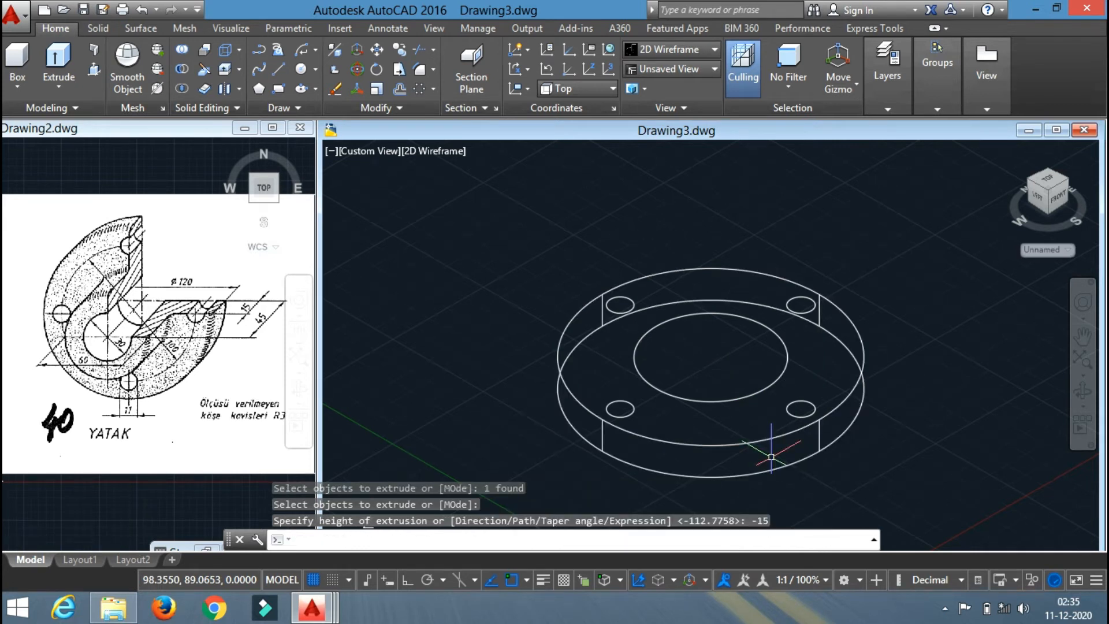
Cut the four bolt holes through the flange by press-pulling each small circle downward past its underside.
{"action": "left_click", "coordinate": [89, 73]}
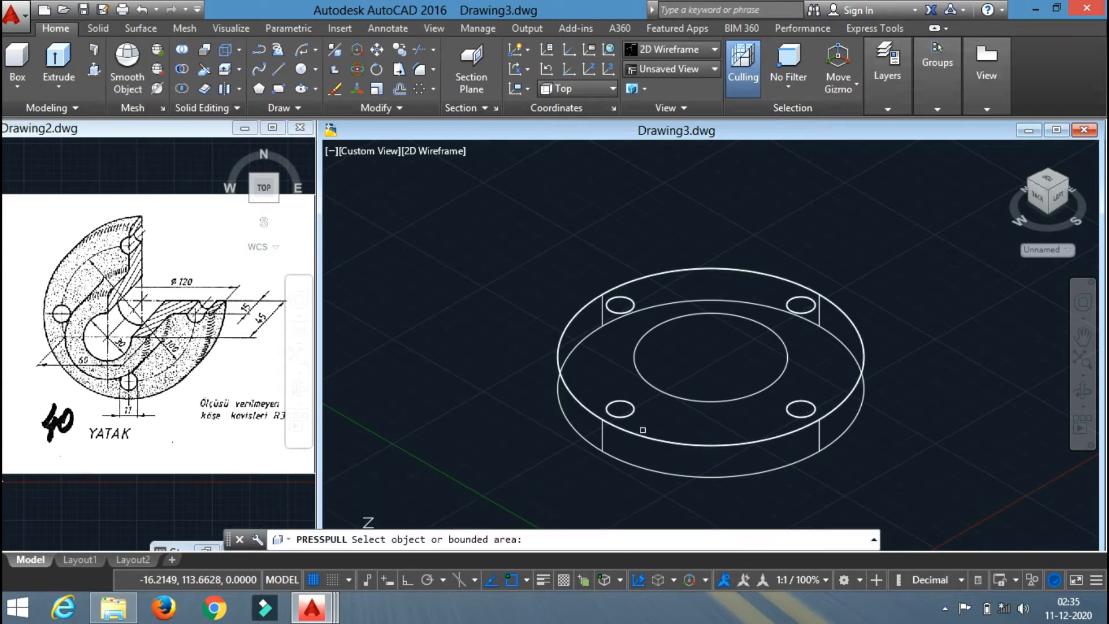
{"action": "left_click", "coordinate": [629, 411]}
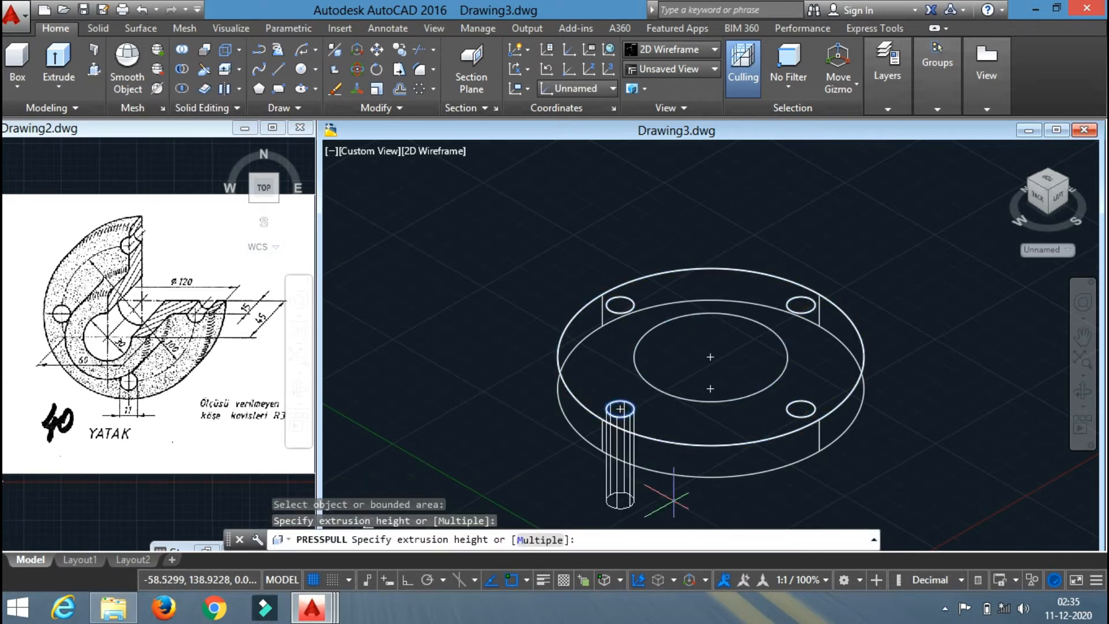
{"action": "left_click", "coordinate": [671, 500]}
{"action": "left_click", "coordinate": [801, 409]}
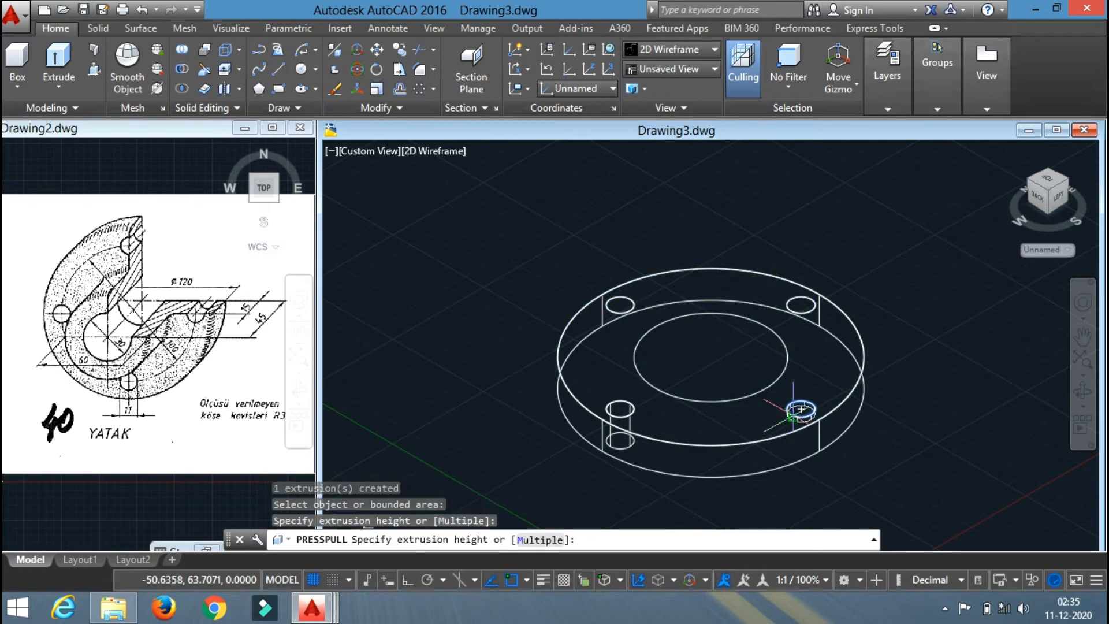
{"action": "left_click", "coordinate": [804, 456]}
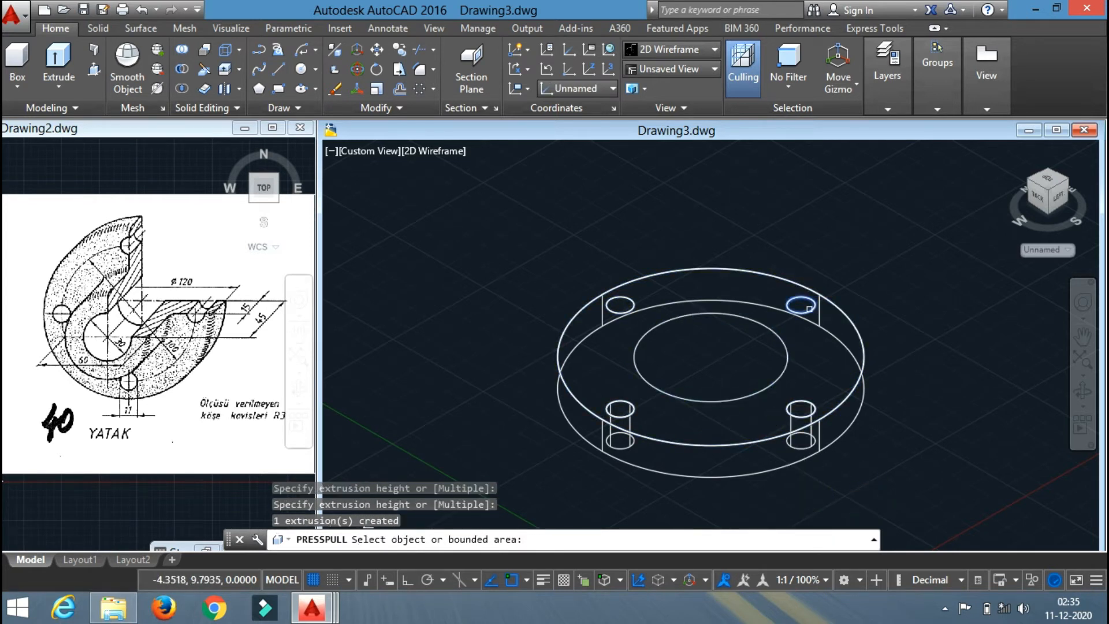
{"action": "left_click", "coordinate": [809, 308]}
{"action": "left_click", "coordinate": [803, 438]}
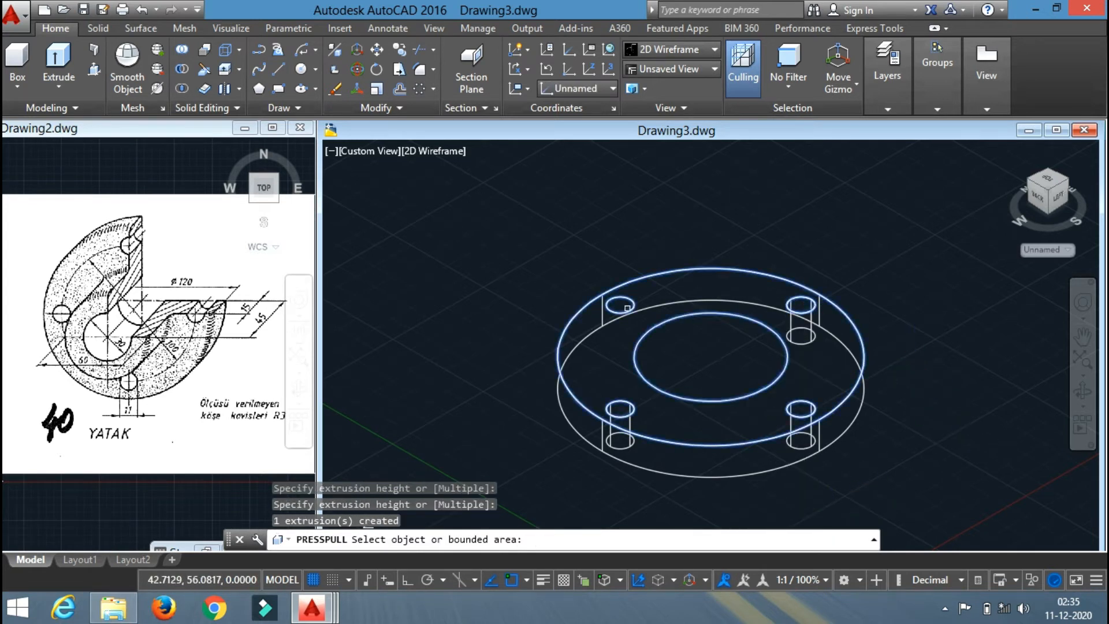
{"action": "left_click", "coordinate": [627, 308]}
{"action": "left_click", "coordinate": [535, 461]}
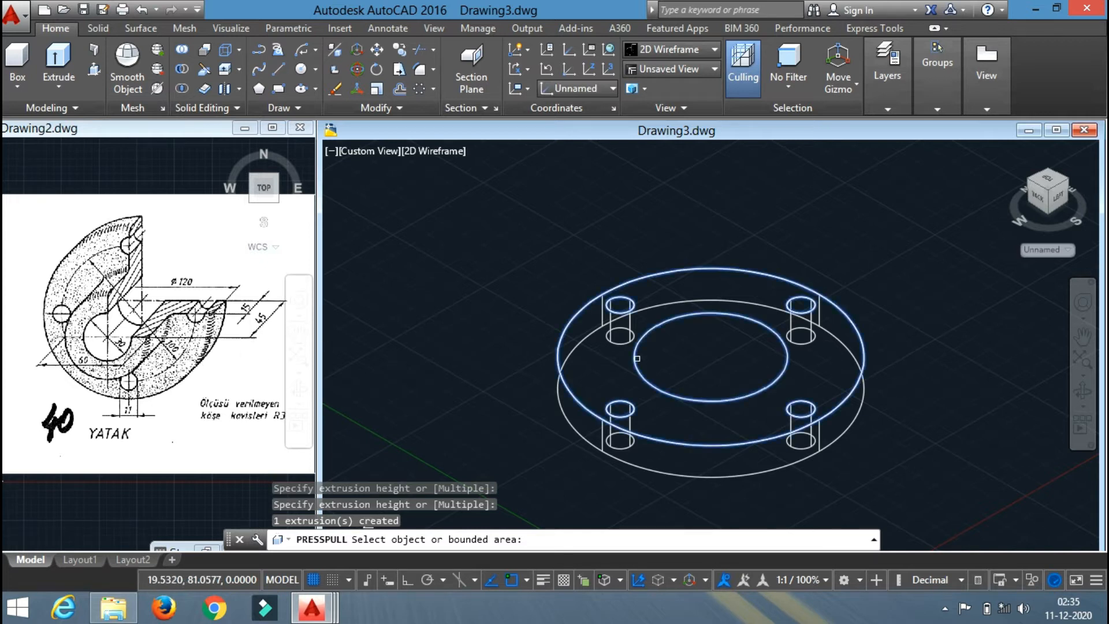
Press-pull the central circle upward by 30 to form the boss on the flange.
{"action": "left_click", "coordinate": [687, 358]}
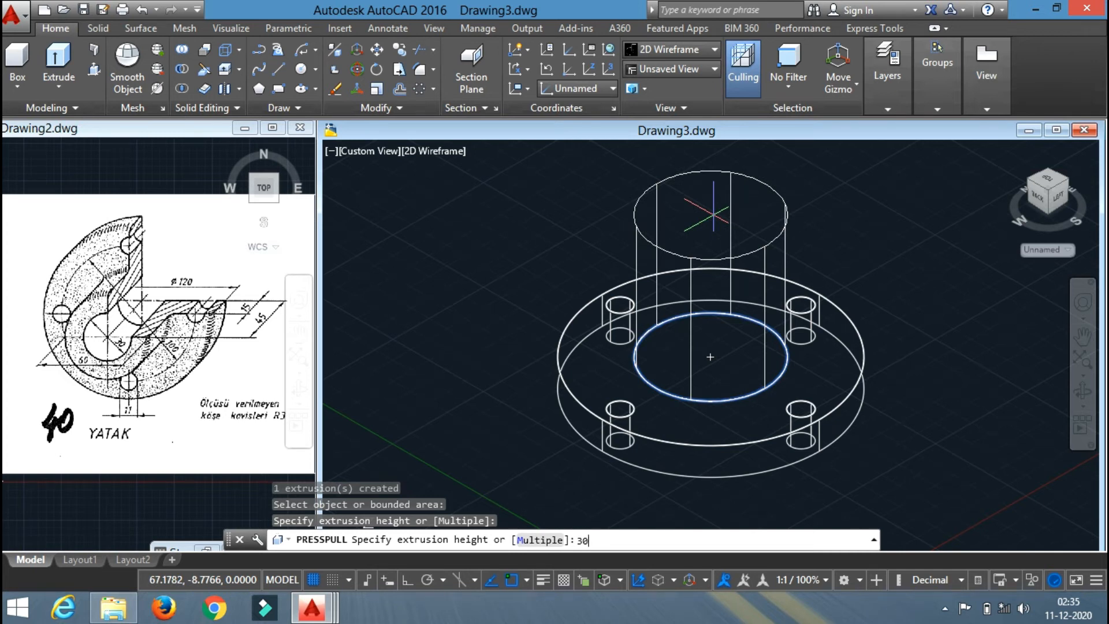
{"action": "key", "text": "Return"}
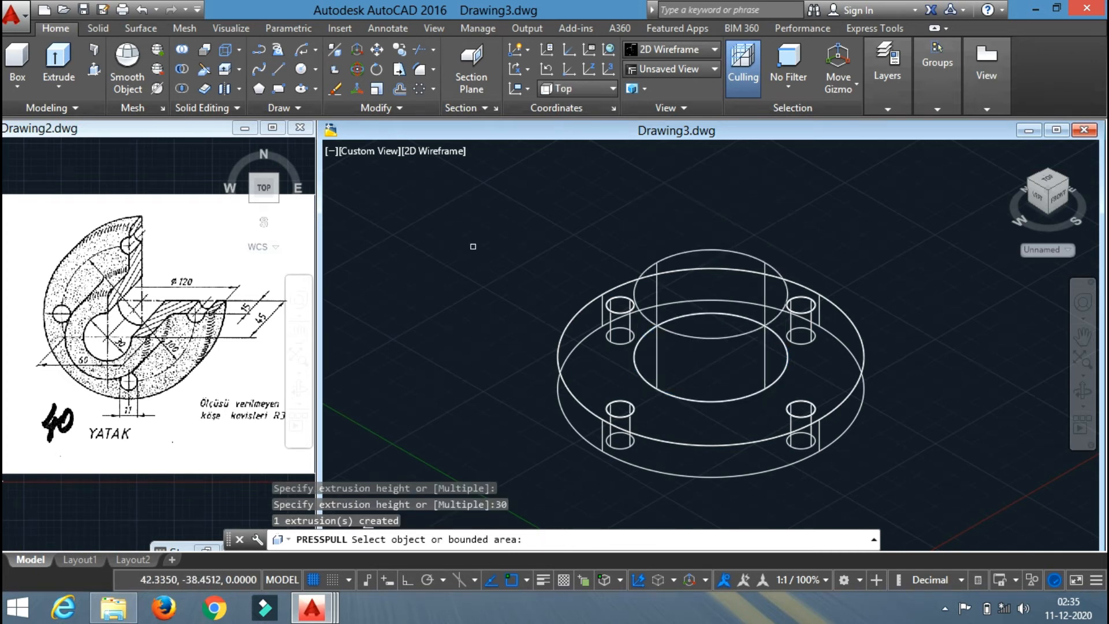
{"action": "key", "text": "Return"}
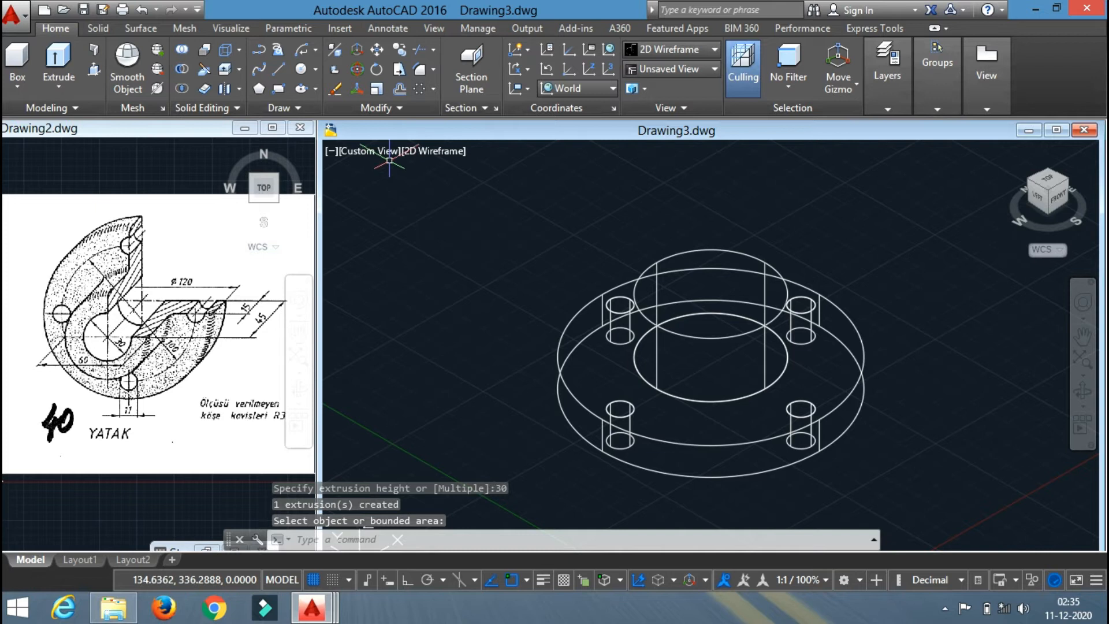
In the Top view, draw a circle of diameter 30 centred on the boss.
{"action": "left_click", "coordinate": [373, 151]}
{"action": "left_click", "coordinate": [404, 193]}
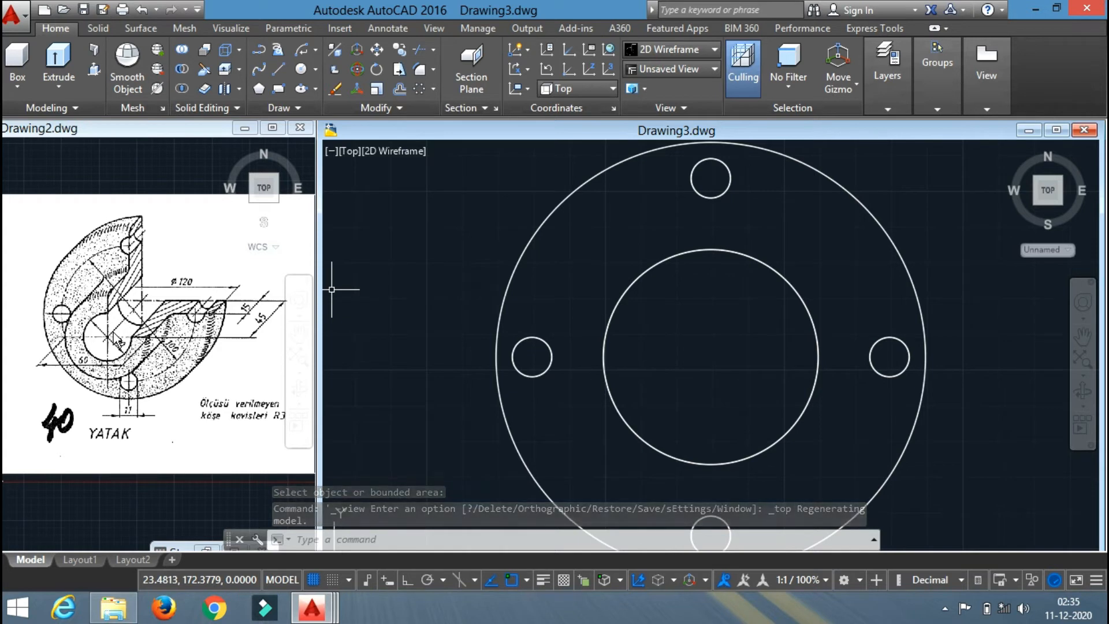
{"action": "type", "text": "c"}
{"action": "key", "text": "Return"}
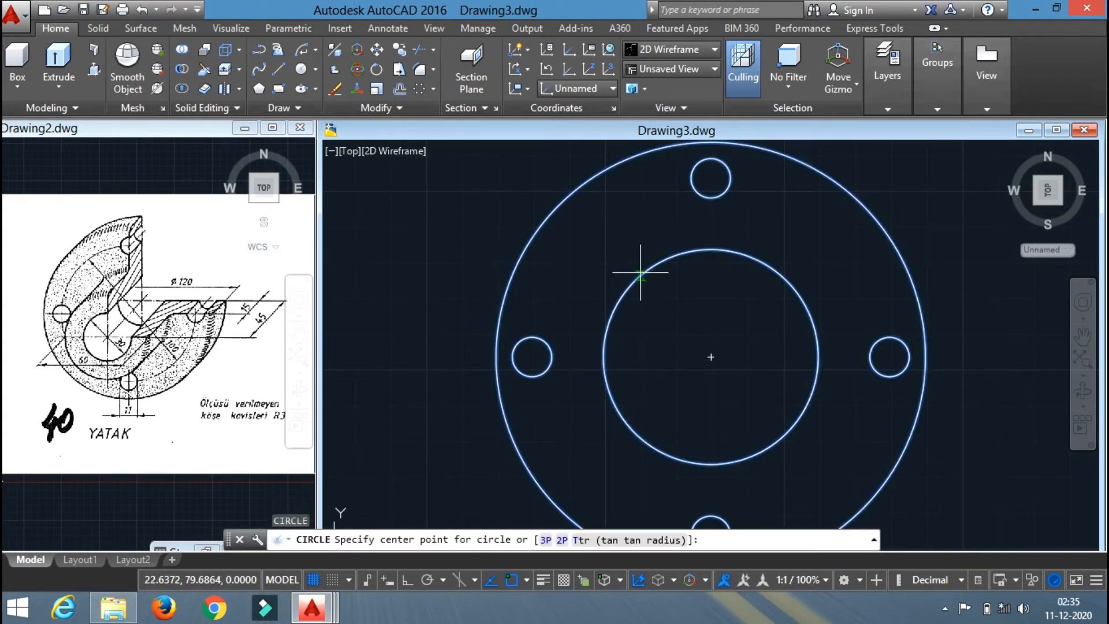
{"action": "left_click", "coordinate": [710, 356]}
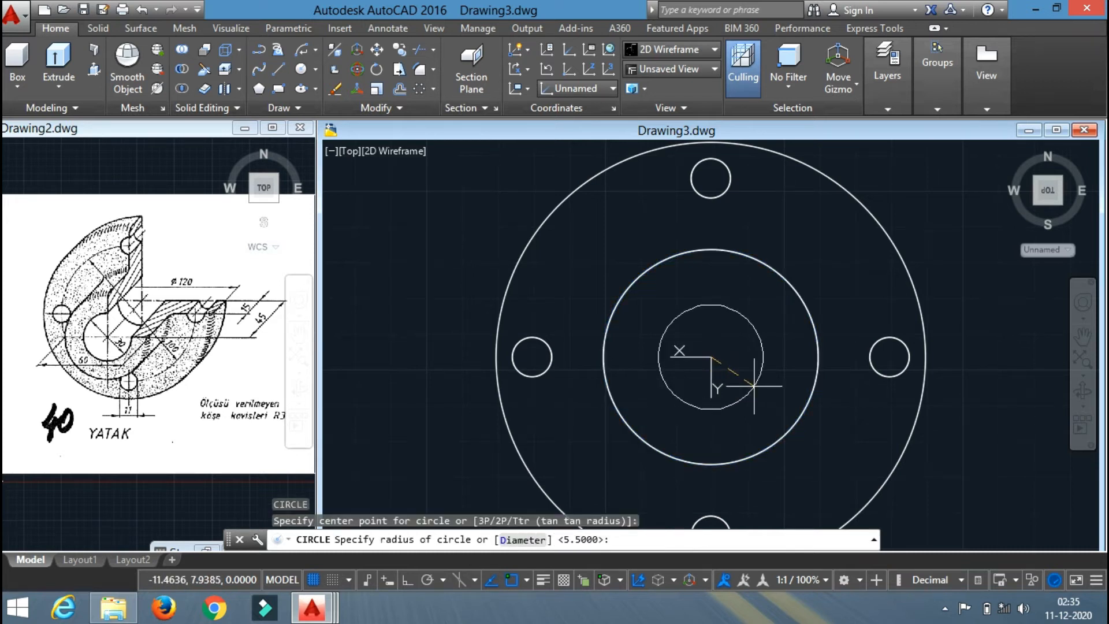
{"action": "key", "text": "Return"}
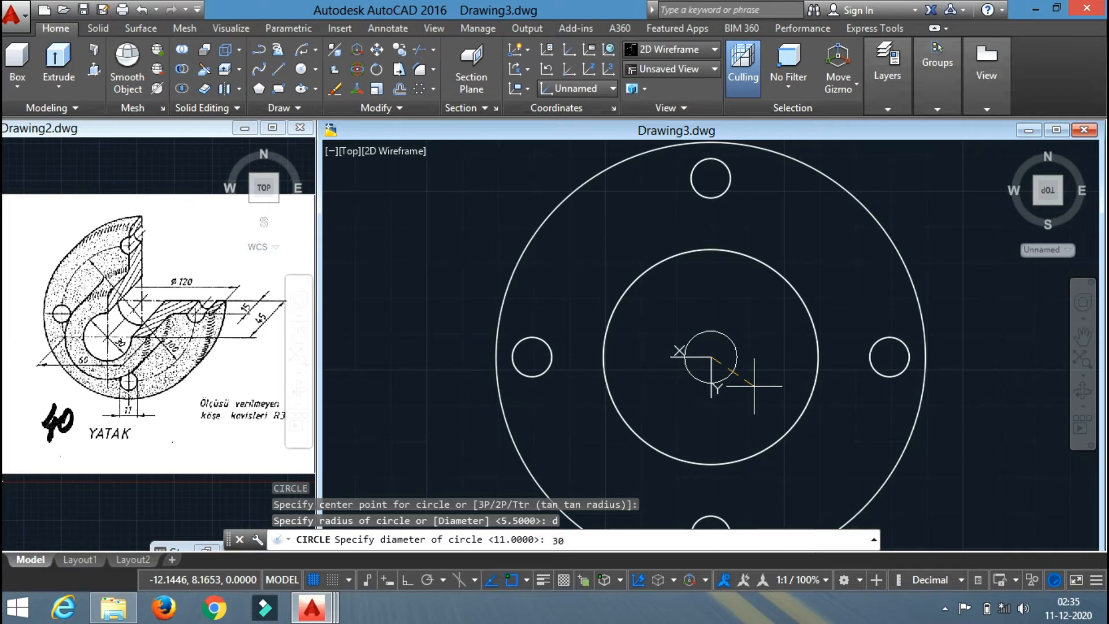
{"action": "key", "text": "Return"}
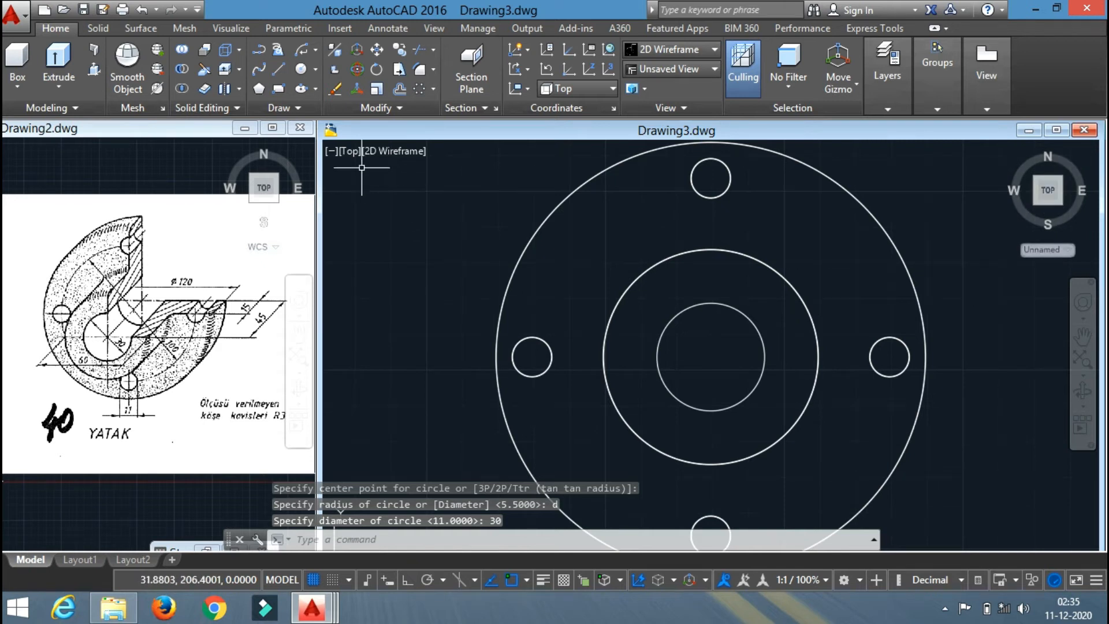
In the isometric home view, cut the central bore by press-pulling the 30-diameter circle downward past the flange's underside.
{"action": "left_click", "coordinate": [1011, 149]}
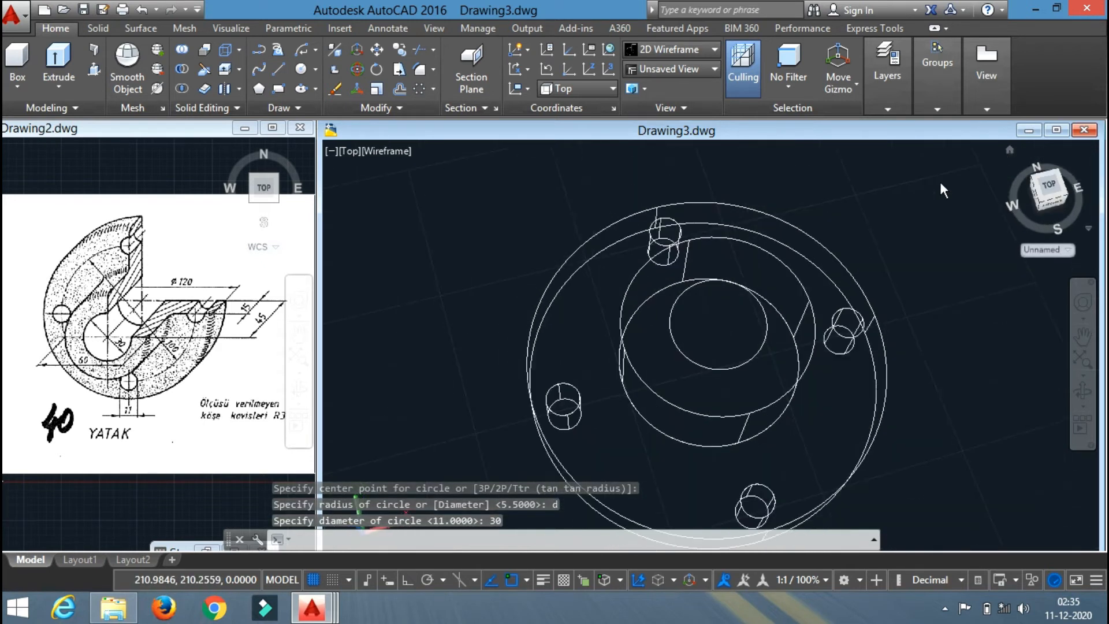
{"action": "left_click", "coordinate": [94, 69]}
{"action": "left_click", "coordinate": [707, 320]}
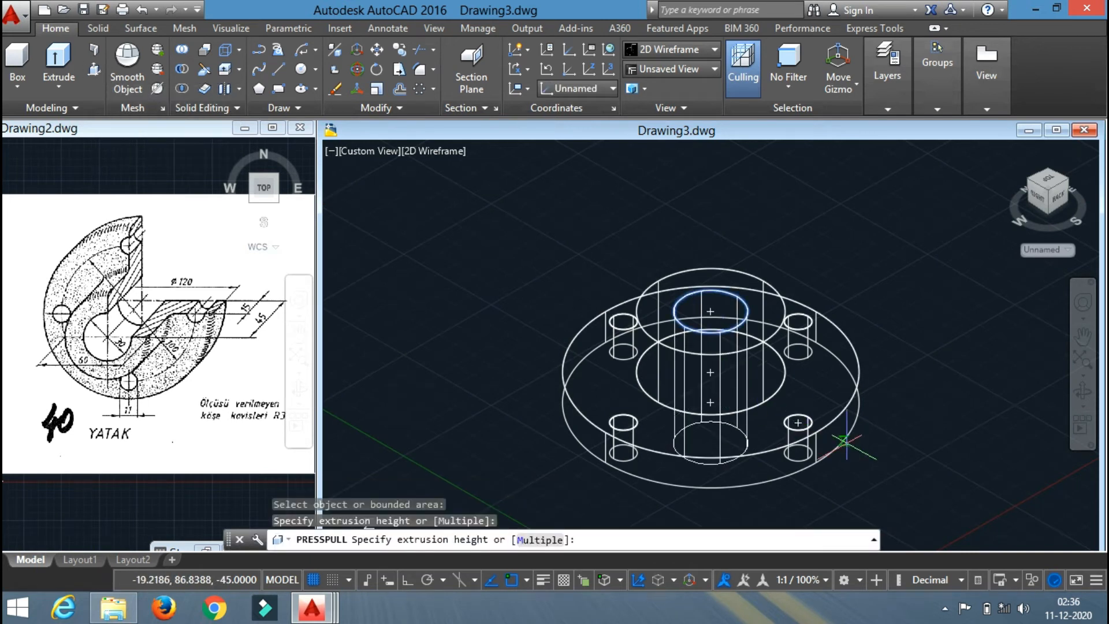
{"action": "left_click", "coordinate": [798, 422]}
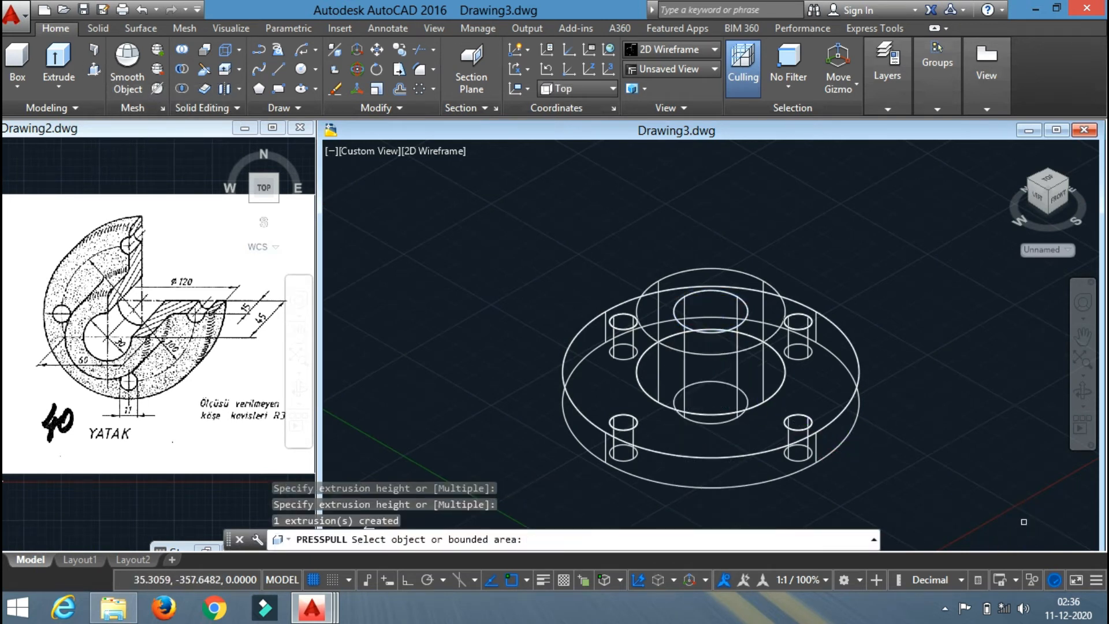
{"action": "key", "text": "Return"}
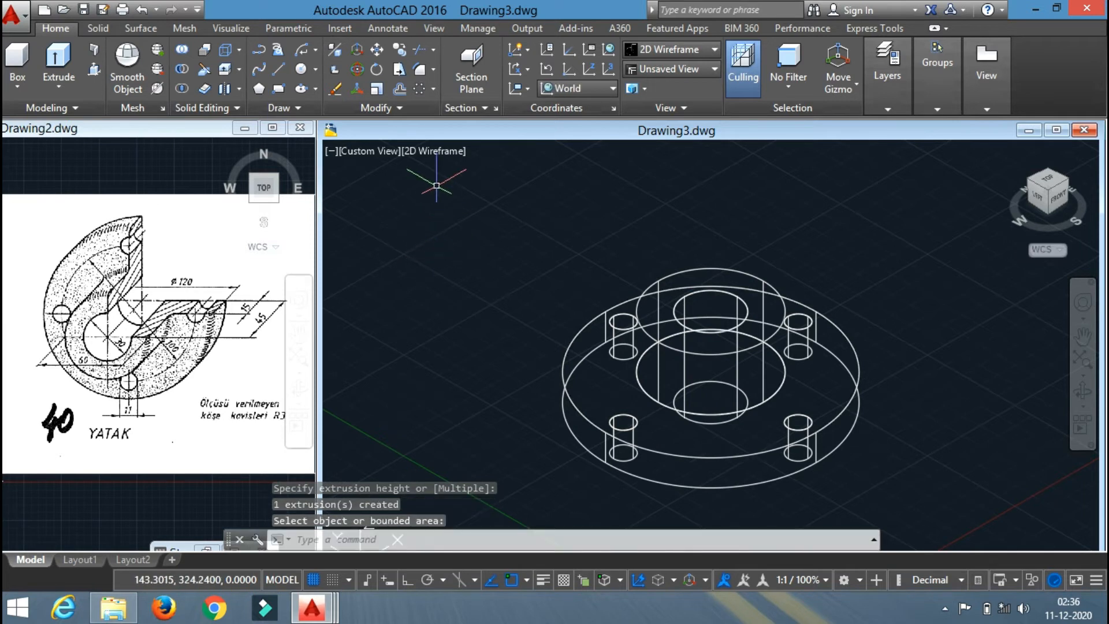
Inspect the flanged bearing in the Realistic visual style from a tilted viewing angle.
{"action": "left_click", "coordinate": [439, 148]}
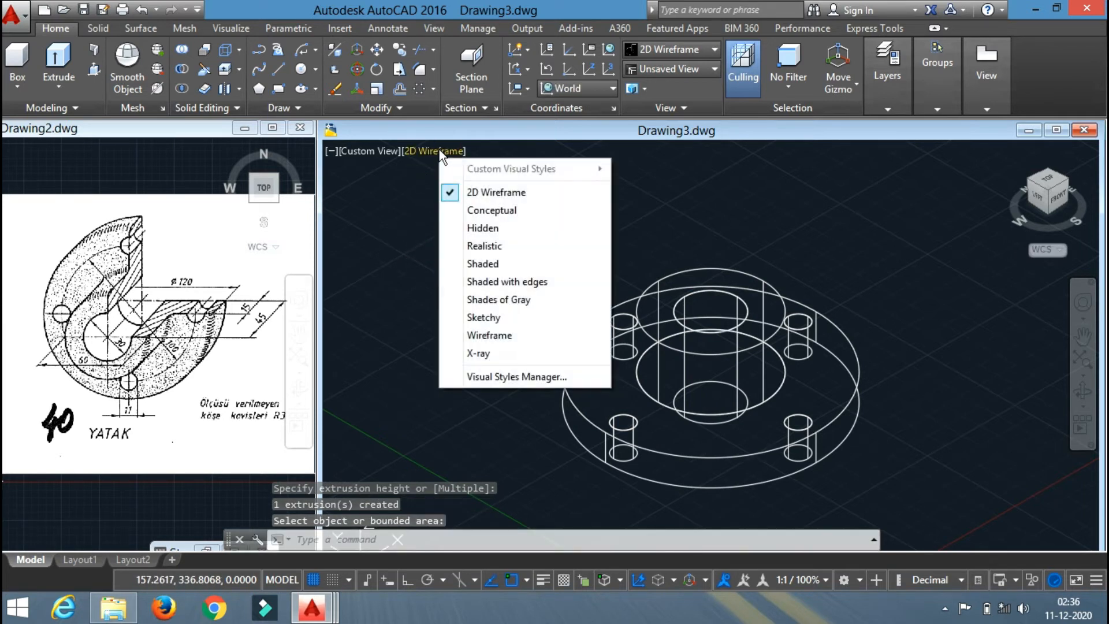
{"action": "left_click", "coordinate": [475, 245]}
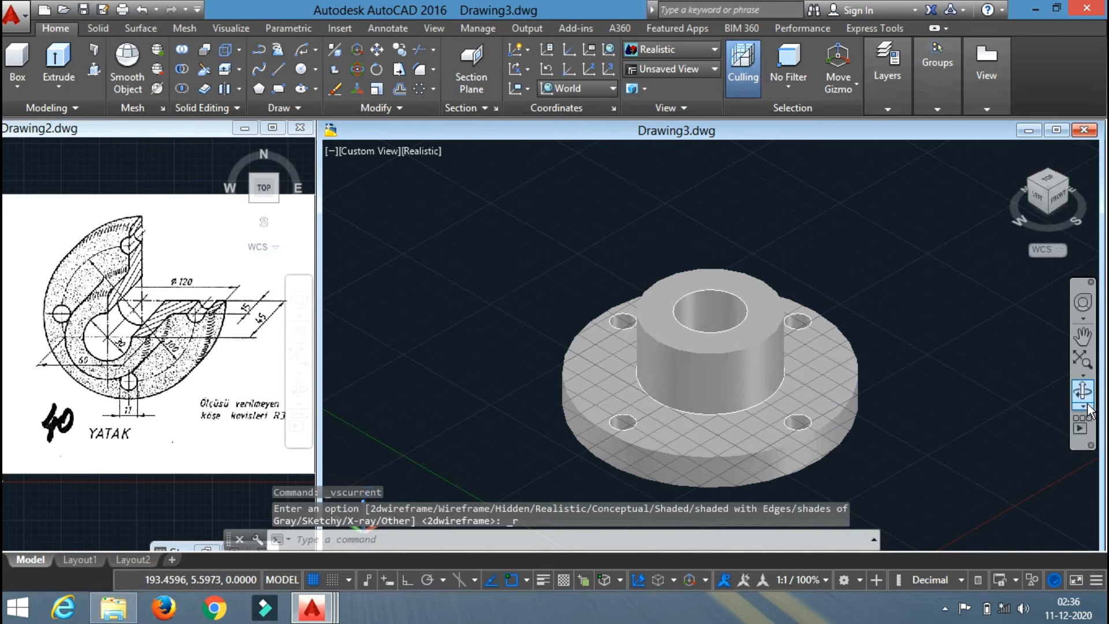
{"action": "left_click", "coordinate": [1084, 392]}
{"action": "left_click_drag", "start_coordinate": [899, 463], "coordinate": [921, 493]}
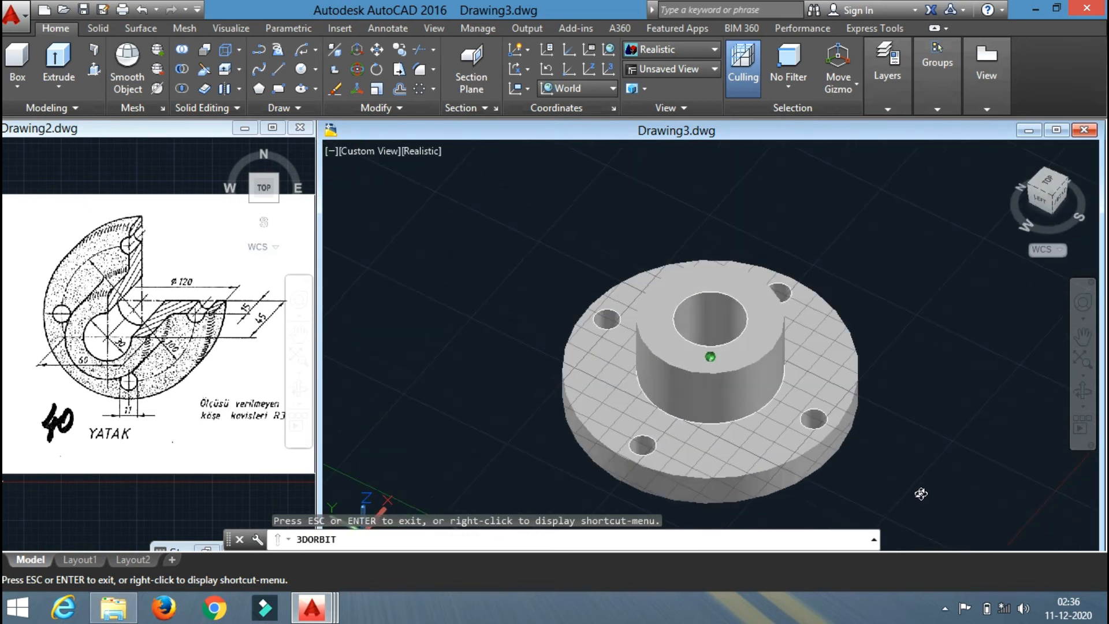
{"action": "right_click", "coordinate": [928, 403]}
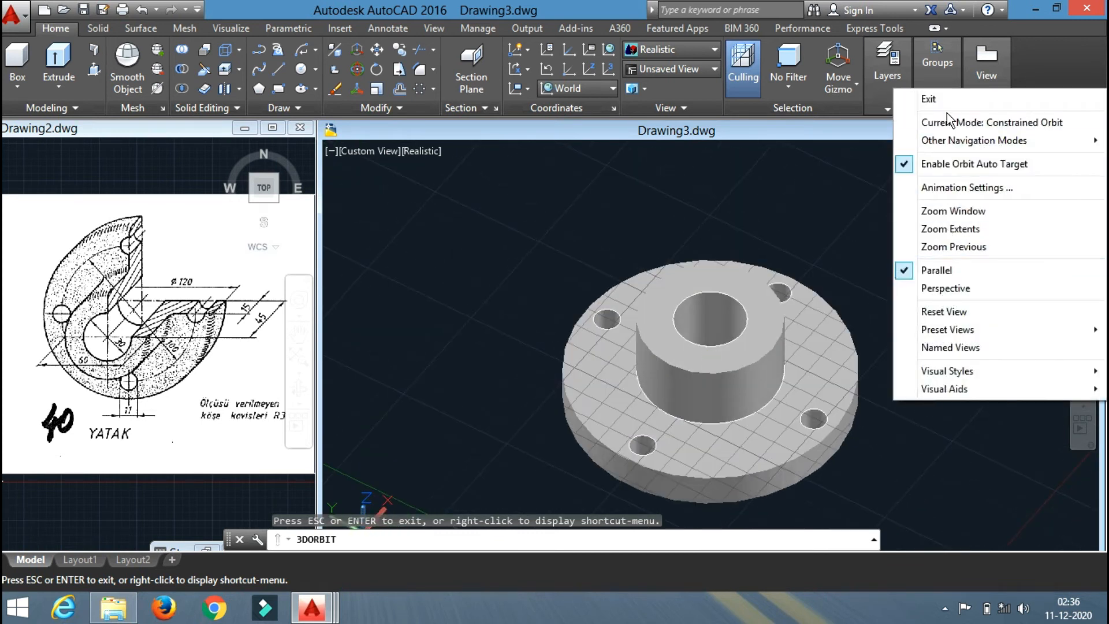
{"action": "left_click", "coordinate": [947, 107]}
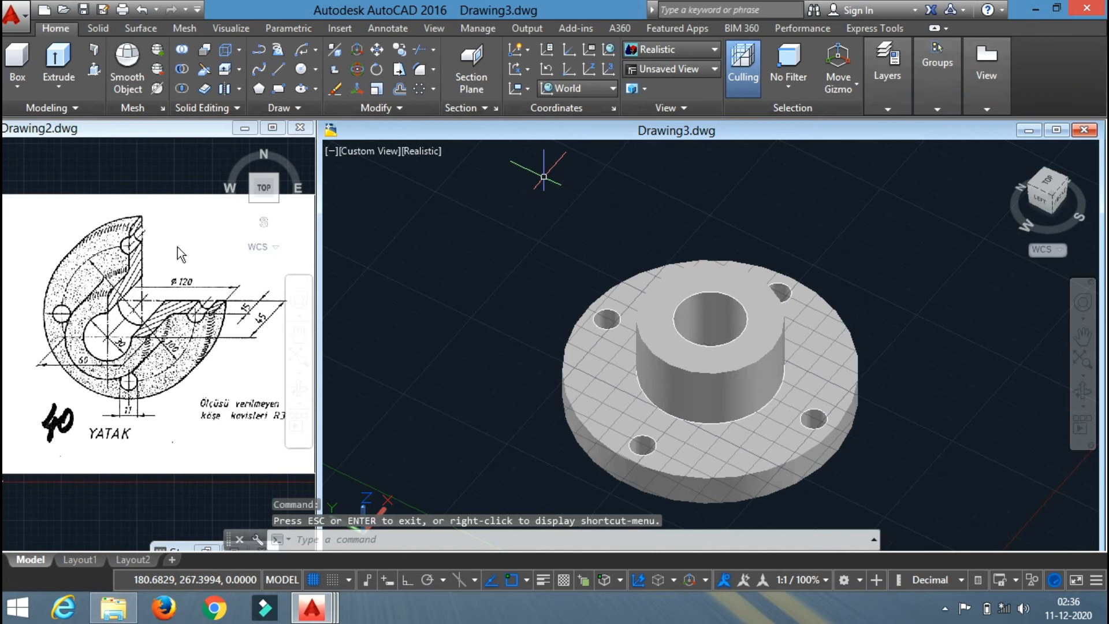
Set the visual style to 2D Wireframe and switch to the Top view.
{"action": "left_click", "coordinate": [428, 153]}
{"action": "left_click", "coordinate": [458, 186]}
{"action": "left_click", "coordinate": [368, 149]}
{"action": "left_click", "coordinate": [399, 195]}
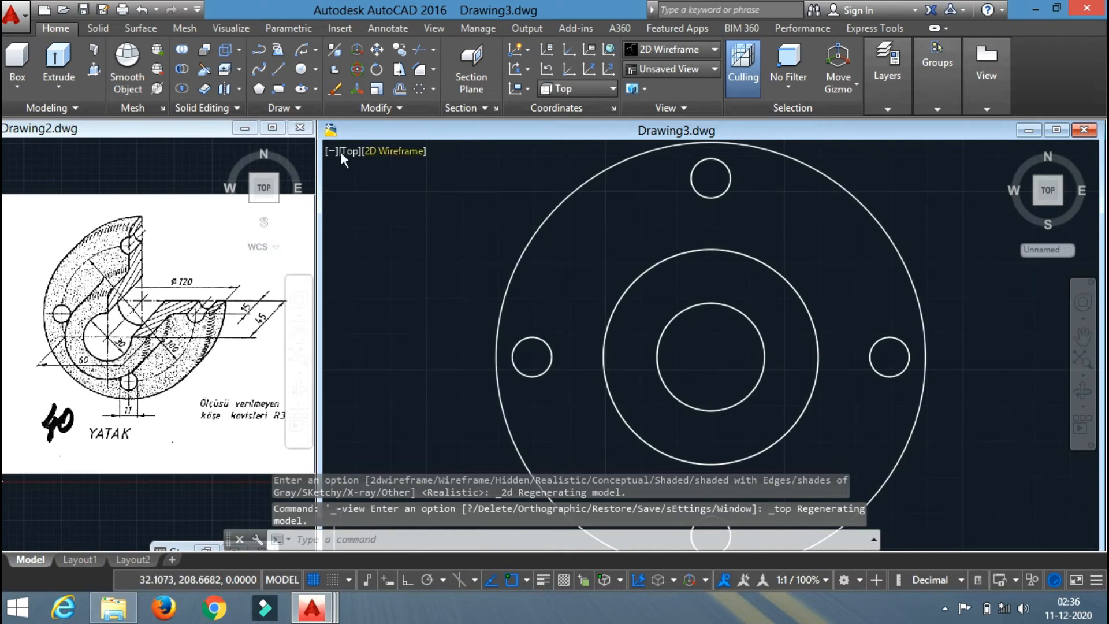
Trace the flange's outer edge with a three-point arc from its top quadrant through the left quadrant to the right quadrant.
{"action": "left_click", "coordinate": [317, 50]}
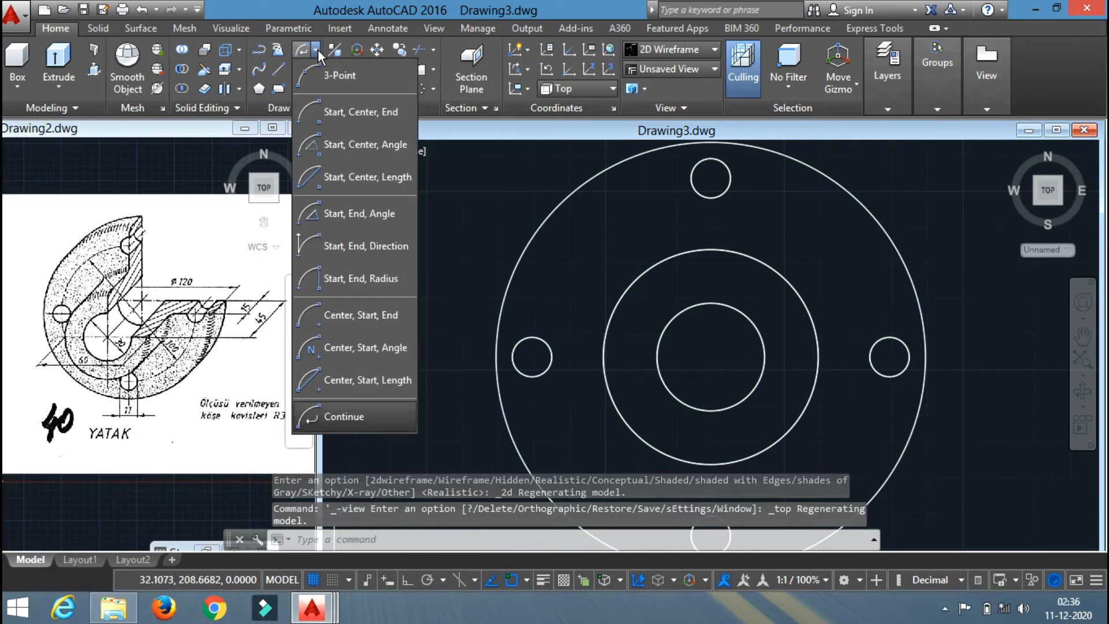
{"action": "left_click", "coordinate": [332, 82]}
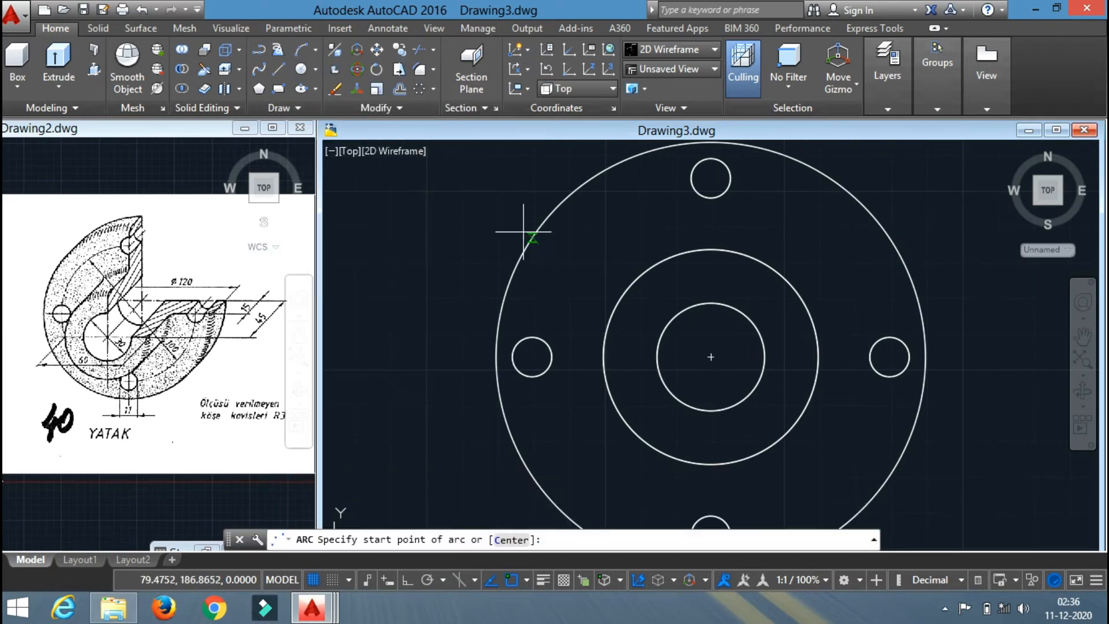
{"action": "scroll", "coordinate": [519, 240], "scroll_direction": "down", "scroll_amount": 2}
{"action": "left_click", "coordinate": [640, 181]}
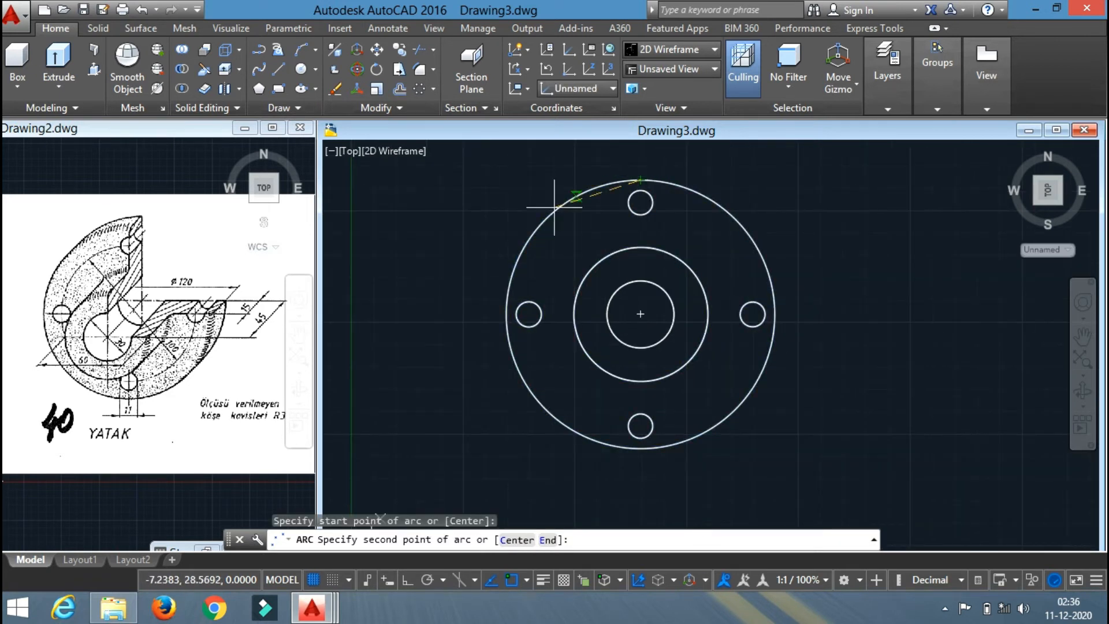
{"action": "left_click", "coordinate": [506, 313]}
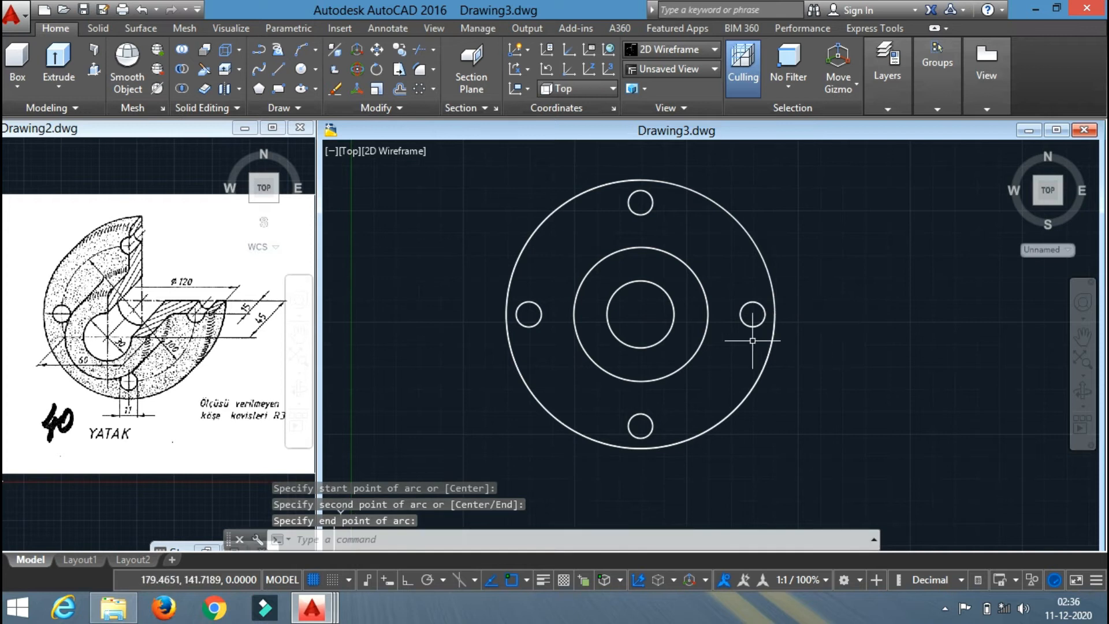
{"action": "left_click", "coordinate": [317, 51]}
{"action": "left_click", "coordinate": [358, 414]}
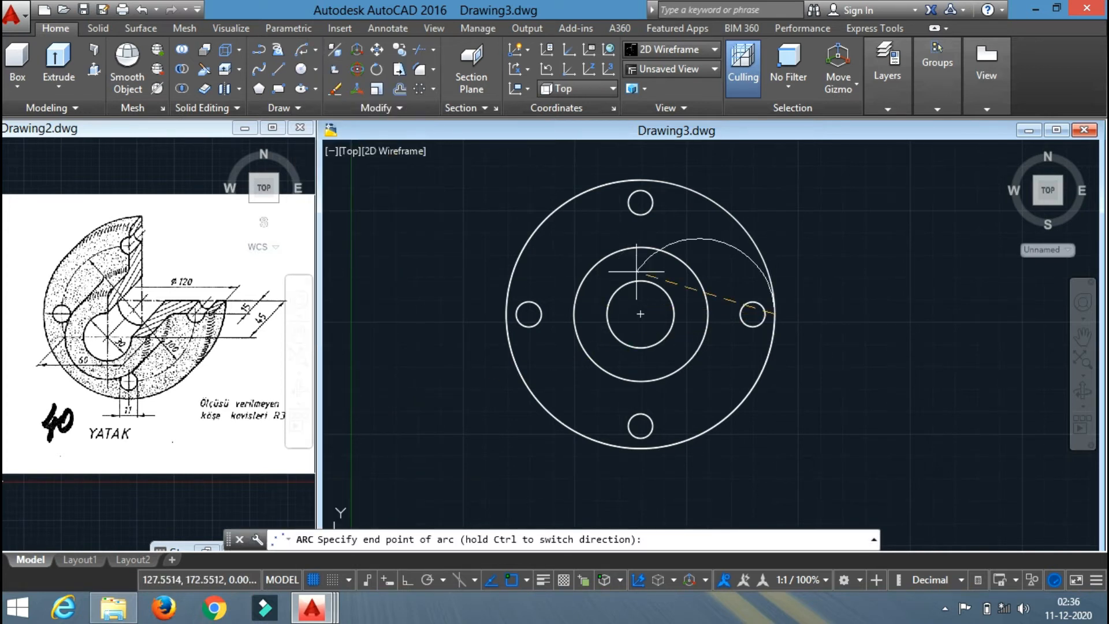
{"action": "key", "text": "Escape"}
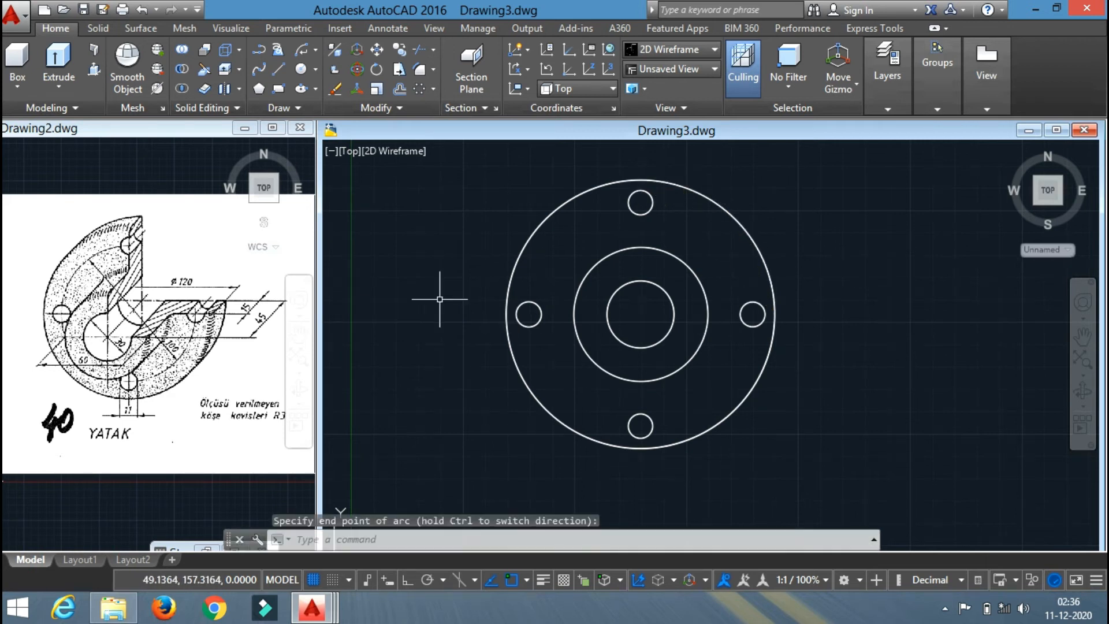
Trace the bore with a three-point arc from top to bottom through its left quadrant, and try continuing it to the top quadrant.
{"action": "left_click", "coordinate": [316, 49]}
{"action": "left_click", "coordinate": [345, 76]}
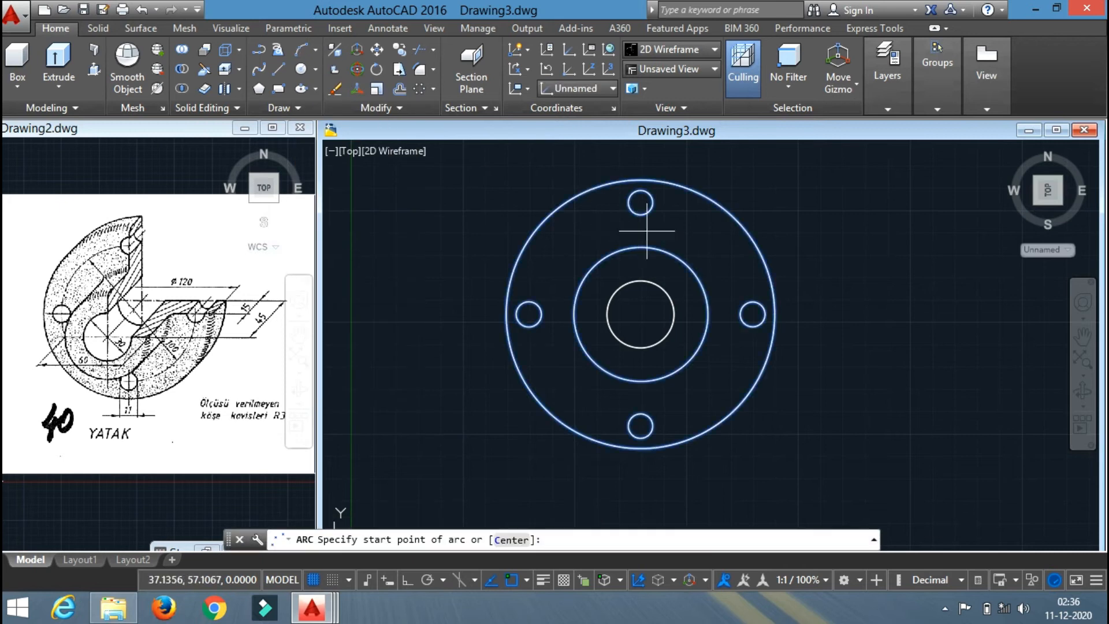
{"action": "left_click", "coordinate": [640, 282]}
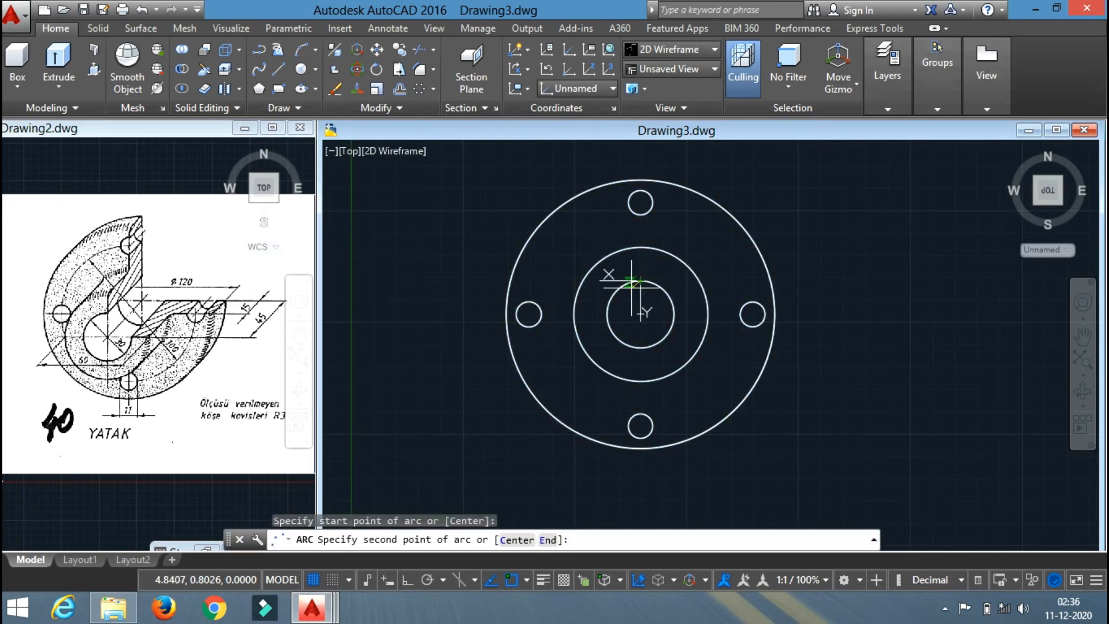
{"action": "left_click", "coordinate": [606, 313]}
{"action": "left_click", "coordinate": [640, 348]}
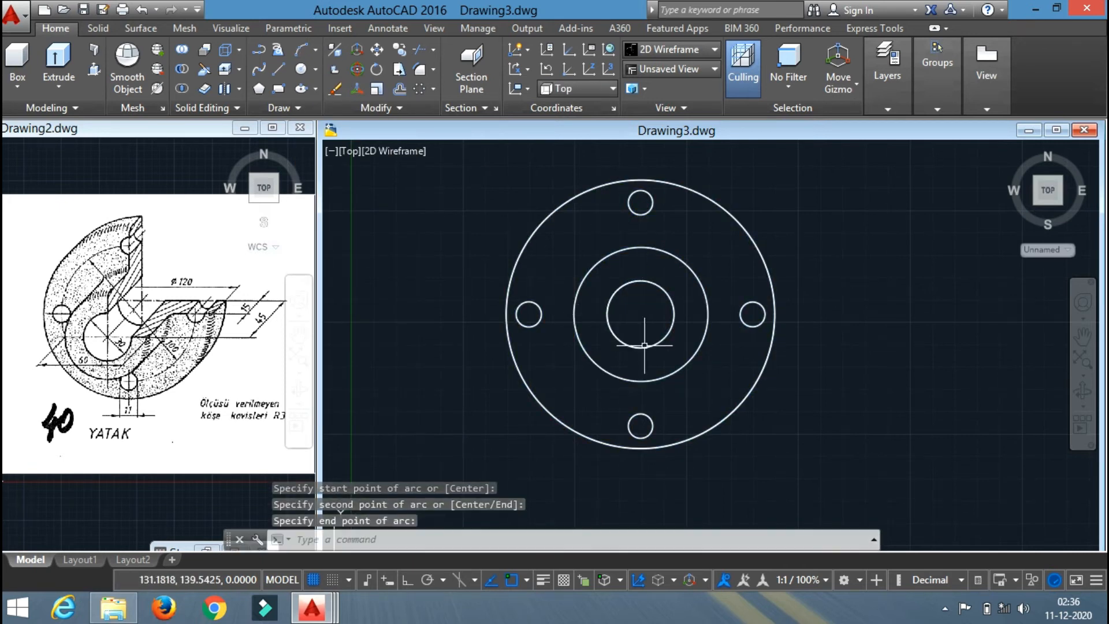
{"action": "left_click", "coordinate": [315, 49]}
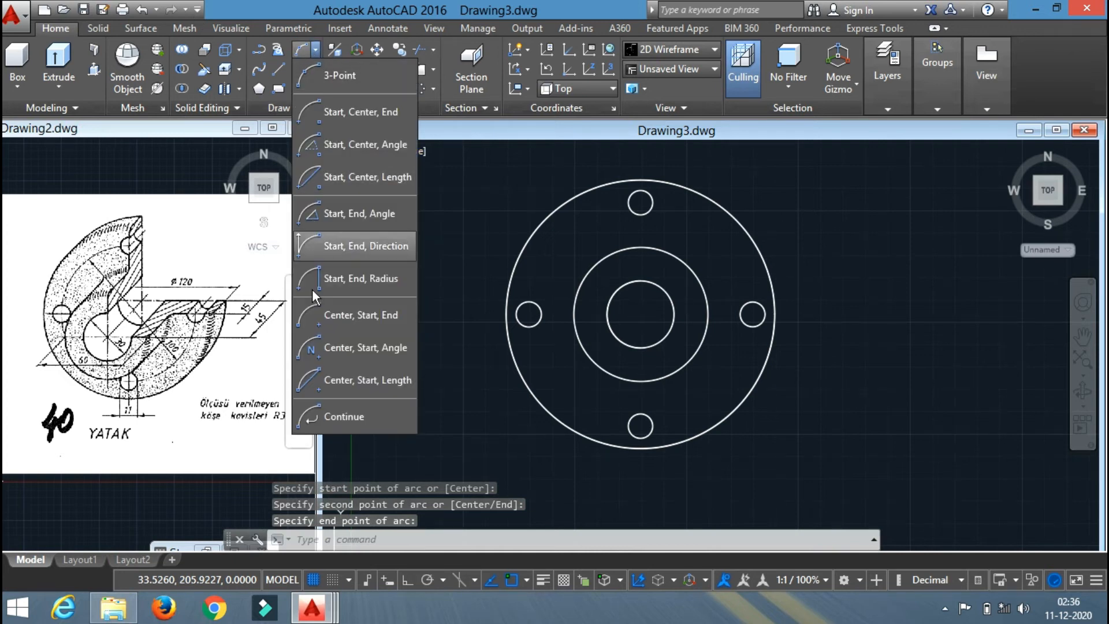
{"action": "left_click", "coordinate": [335, 415]}
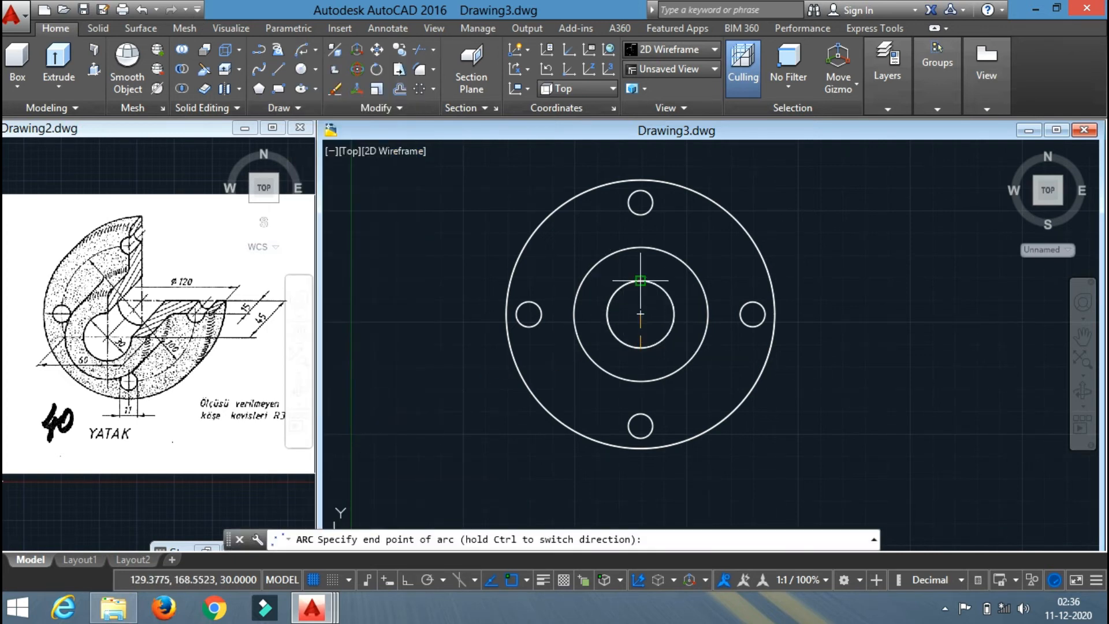
{"action": "left_click", "coordinate": [640, 280]}
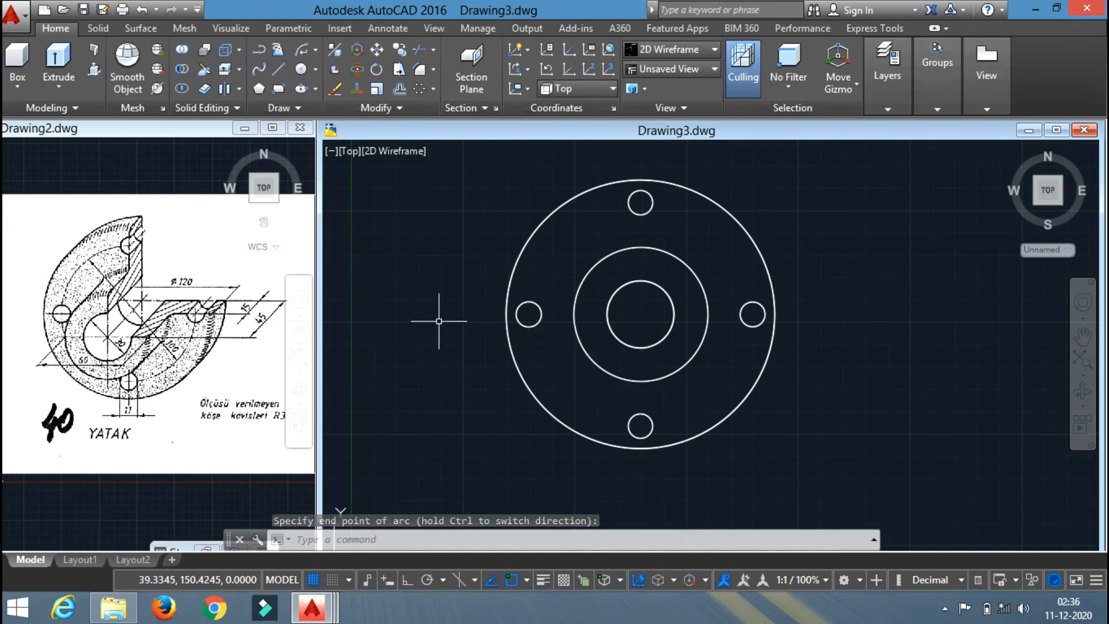
Erase the arcs traced over the bore and the flange's outer edge.
{"action": "left_click", "coordinate": [607, 295]}
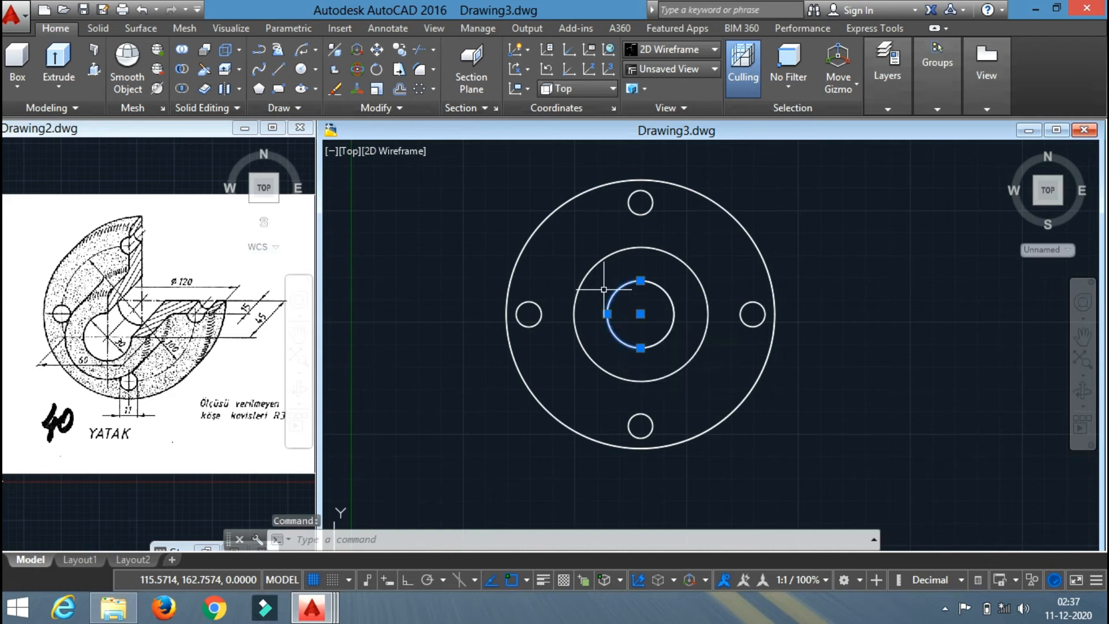
{"action": "left_click", "coordinate": [549, 214]}
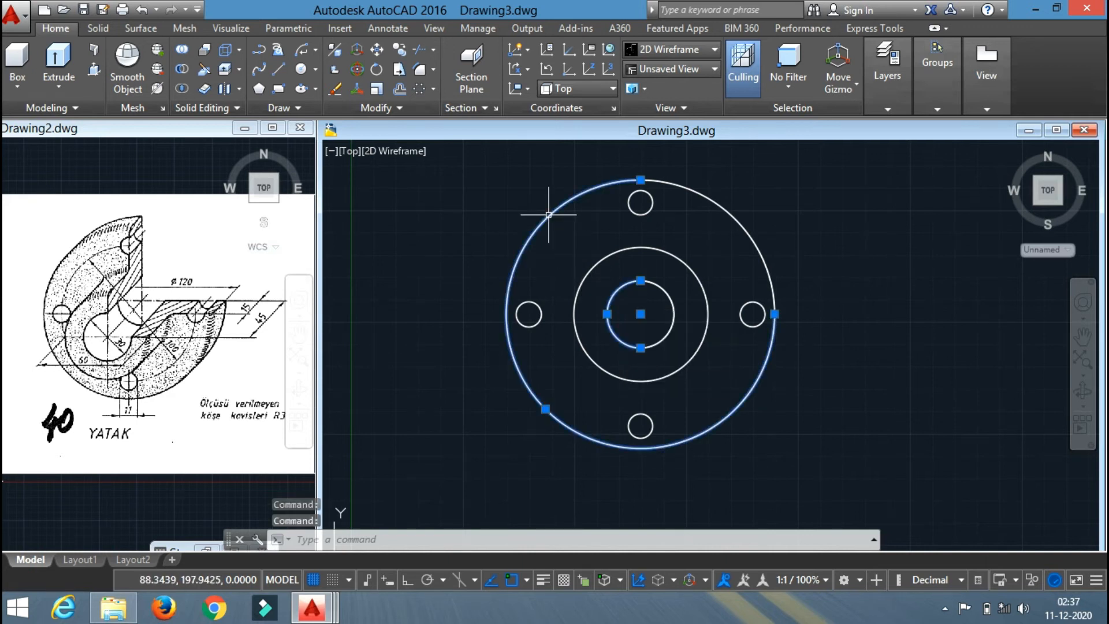
{"action": "left_click", "coordinate": [337, 90]}
Draw a horizontal and a vertical construction line through the flange's centre with Ortho on.
{"action": "type", "text": "xl"}
{"action": "key", "text": "Return"}
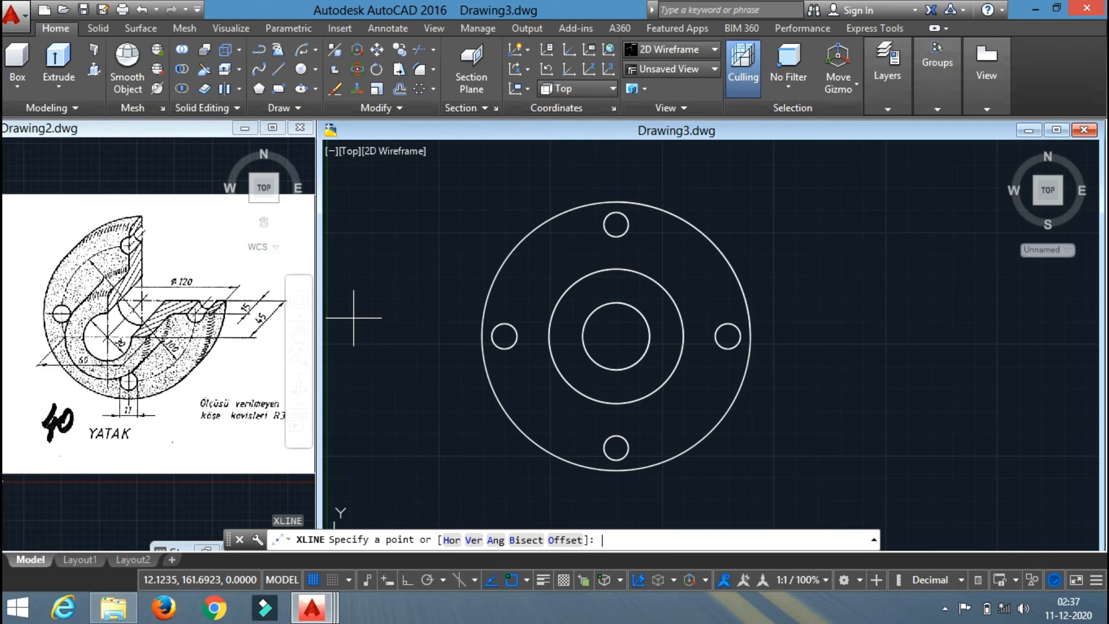
{"action": "left_click", "coordinate": [615, 336]}
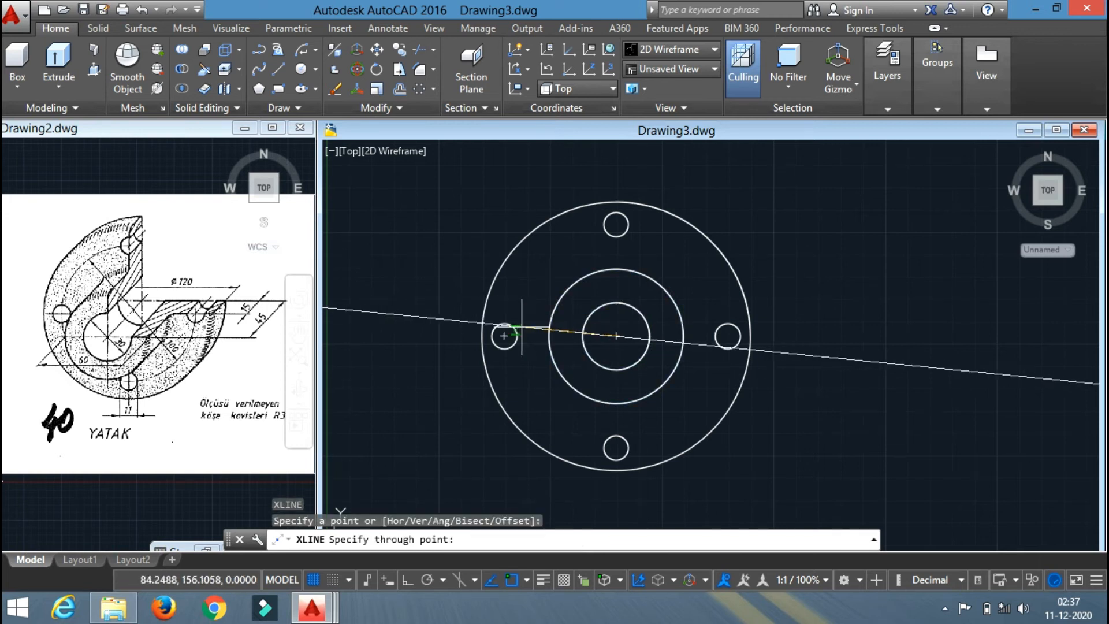
{"action": "left_click", "coordinate": [401, 580]}
{"action": "left_click", "coordinate": [397, 469]}
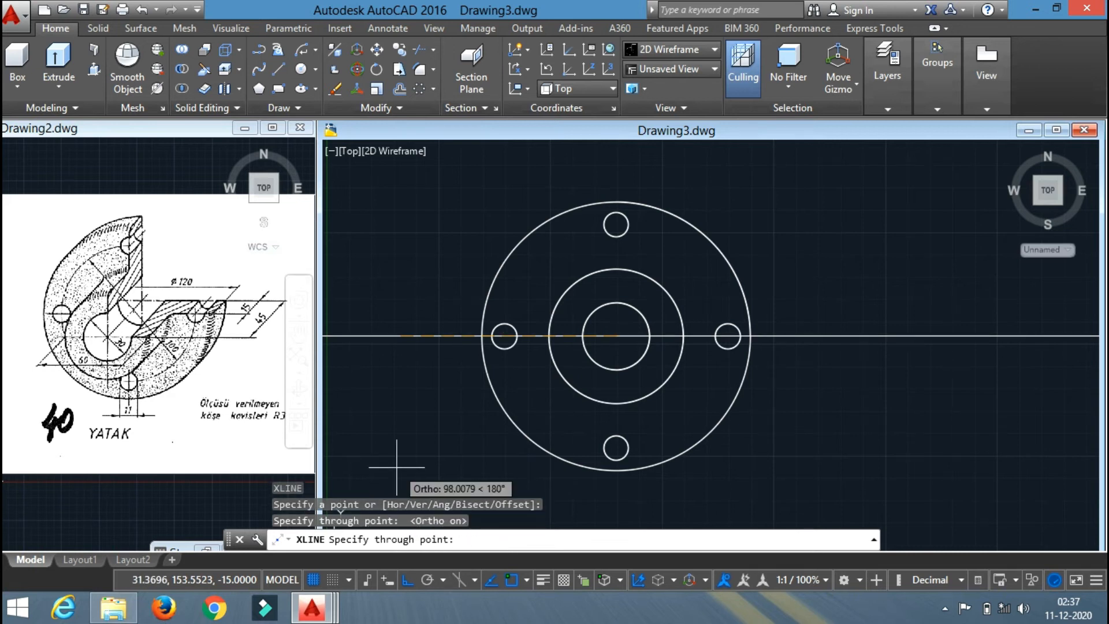
{"action": "left_click", "coordinate": [693, 187]}
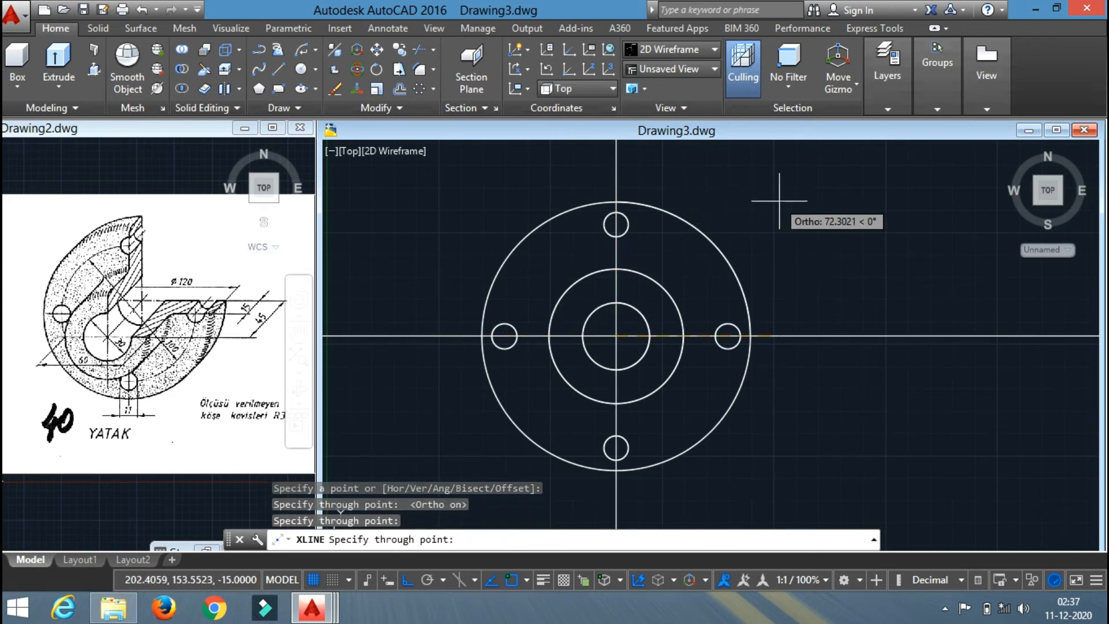
{"action": "key", "text": "Return"}
From the isometric home view, cut away the rear quarter of the central boss with Presspull, pulling it down through the part.
{"action": "left_click", "coordinate": [1009, 152]}
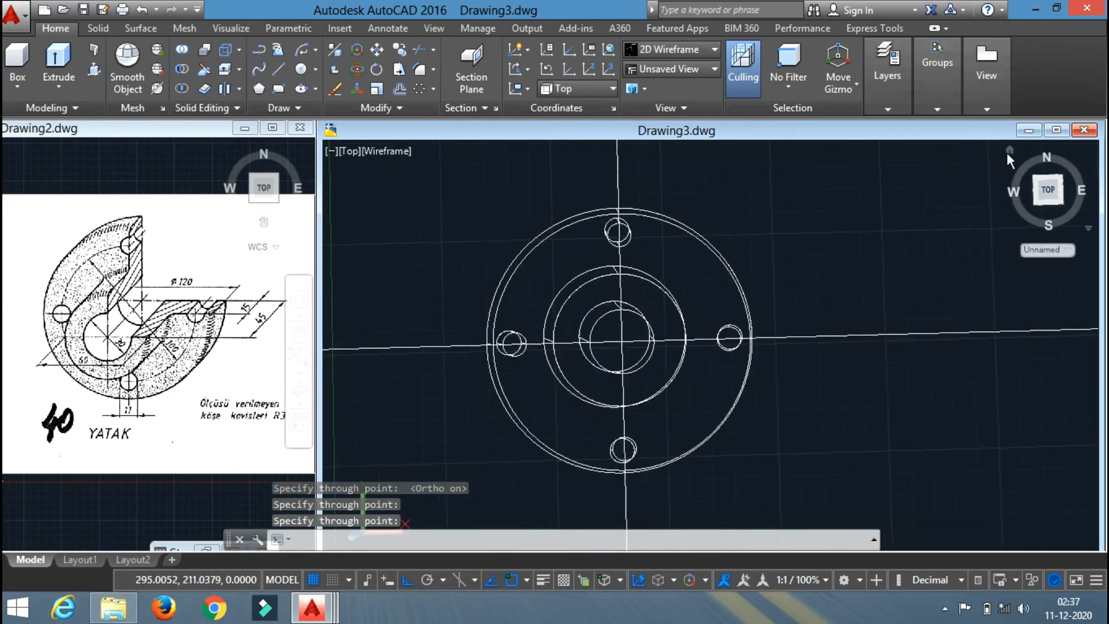
{"action": "left_click", "coordinate": [95, 69]}
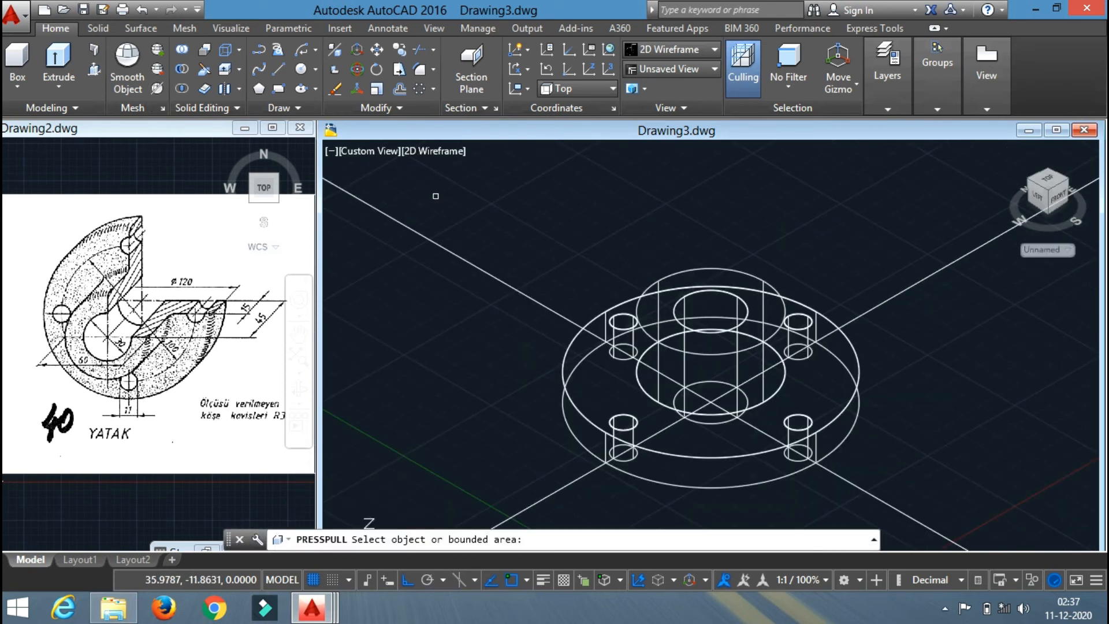
{"action": "left_click", "coordinate": [720, 279]}
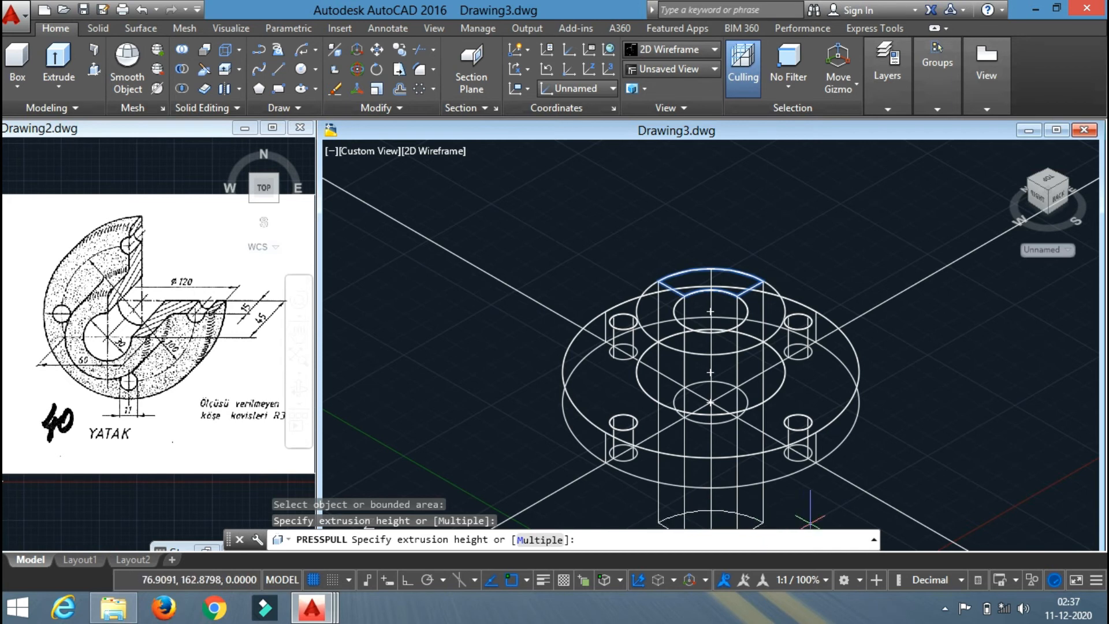
{"action": "left_click", "coordinate": [822, 513]}
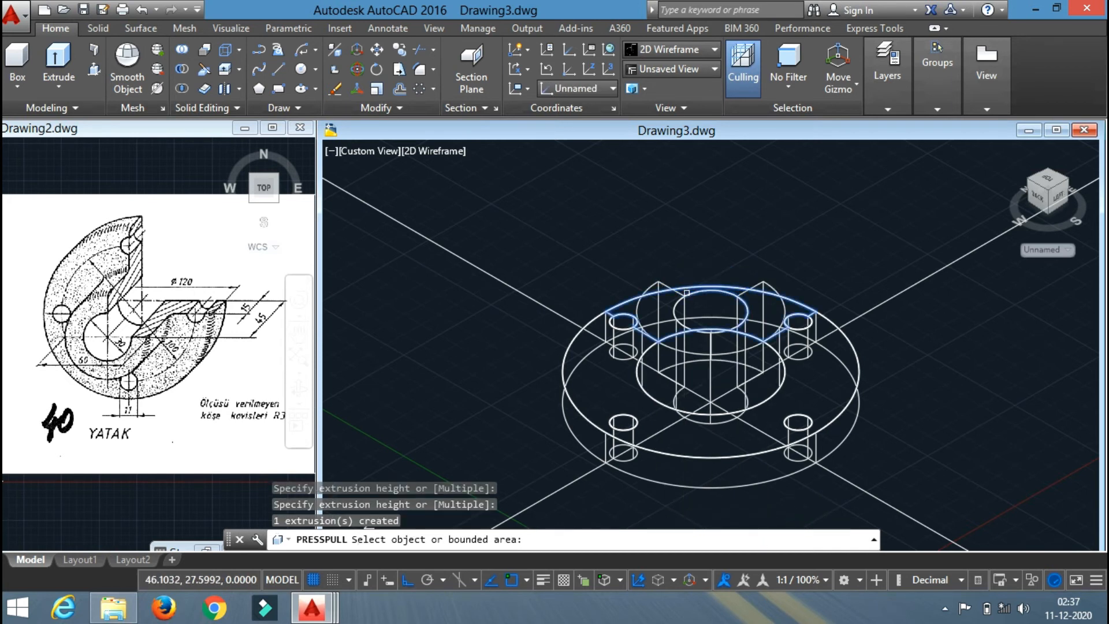
Cut away the matching rear quarter of the flange between the construction lines with Presspull, pulling it down through the plate.
{"action": "left_click", "coordinate": [686, 293]}
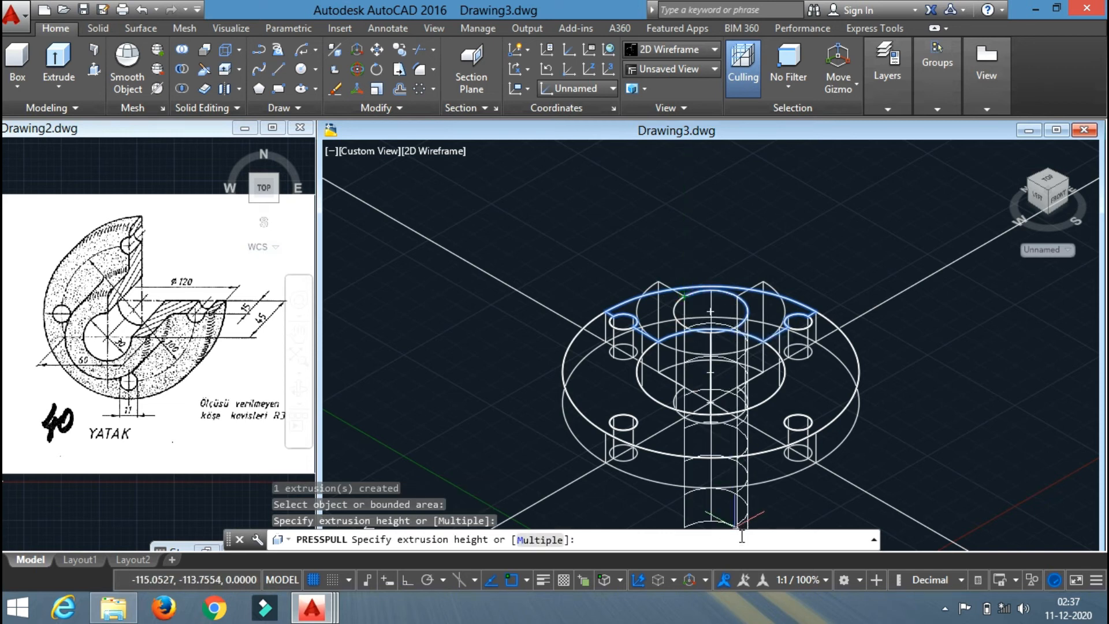
{"action": "key", "text": "Escape"}
{"action": "key", "text": "Return"}
{"action": "left_click", "coordinate": [737, 295]}
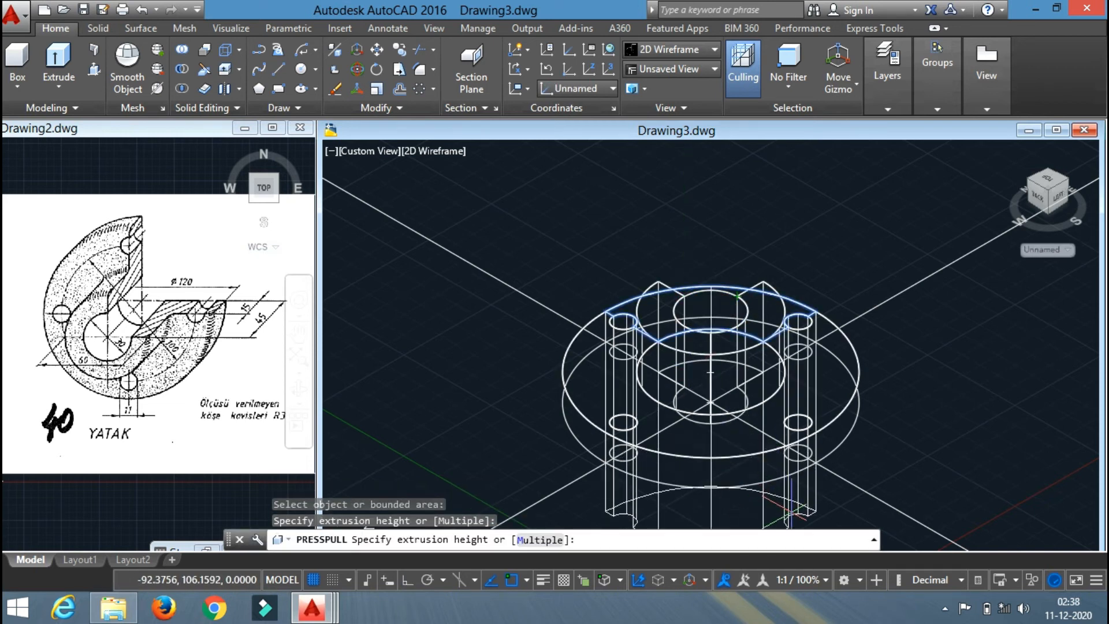
{"action": "left_click", "coordinate": [790, 511]}
{"action": "key", "text": "Return"}
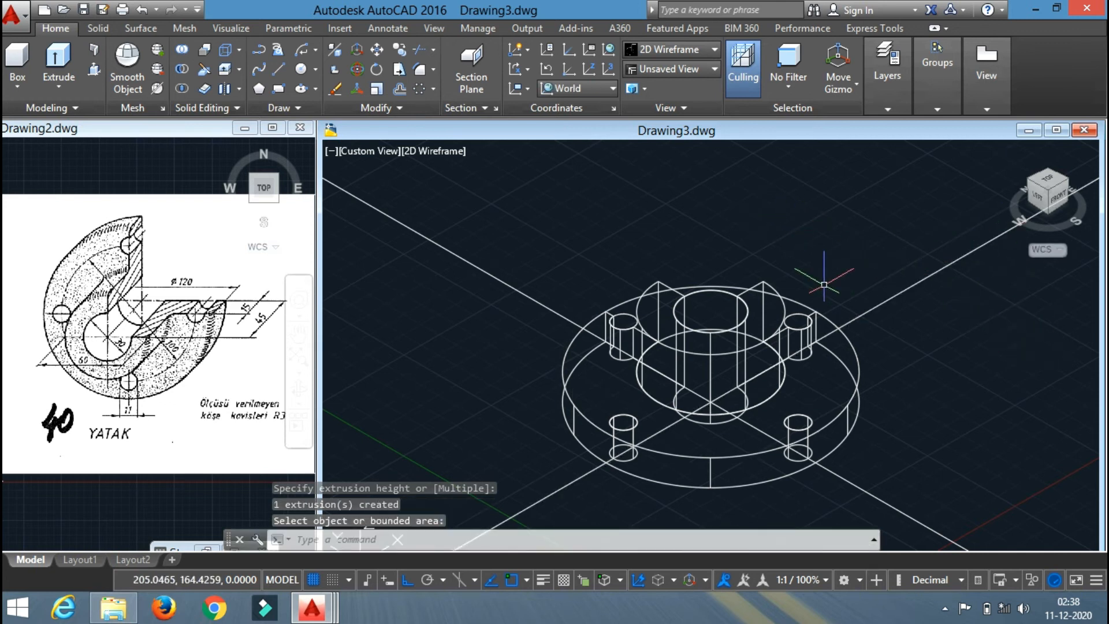
Set the visual style to Realistic and orbit the model to show the cutaway quarter from the side.
{"action": "left_click", "coordinate": [445, 152]}
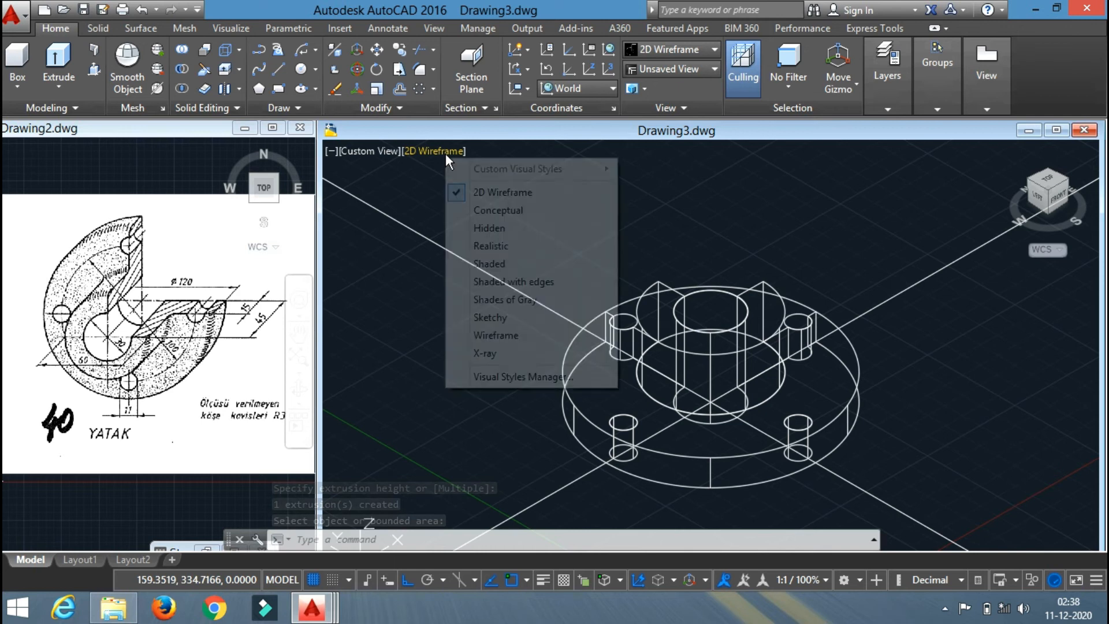
{"action": "left_click", "coordinate": [487, 248]}
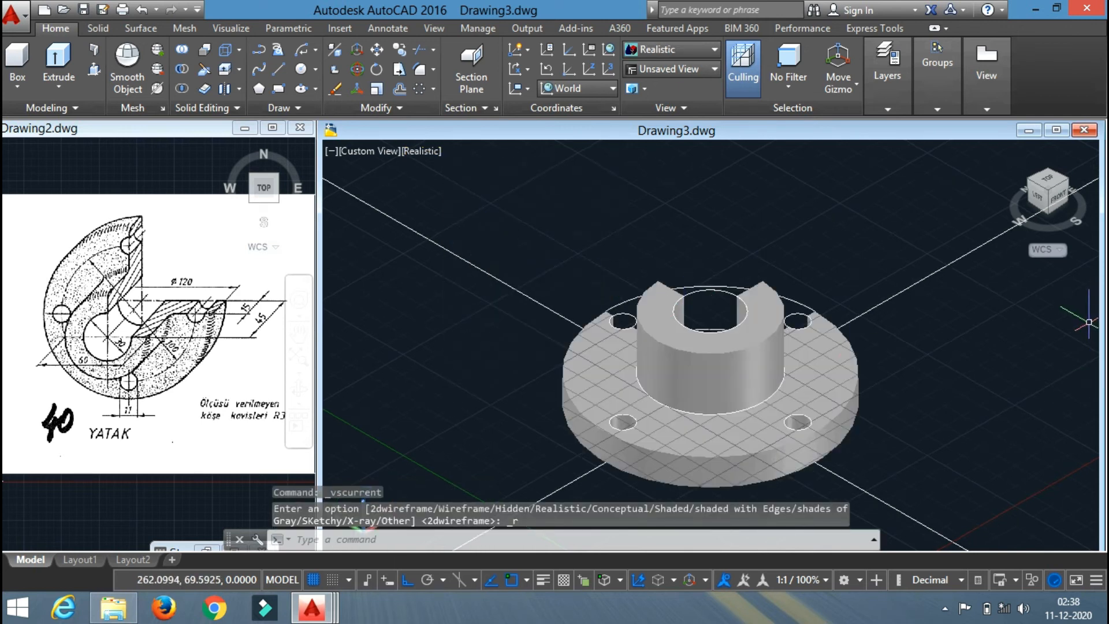
{"action": "middle_click_drag", "start_coordinate": [543, 578], "coordinate": [365, 570], "text": "shift"}
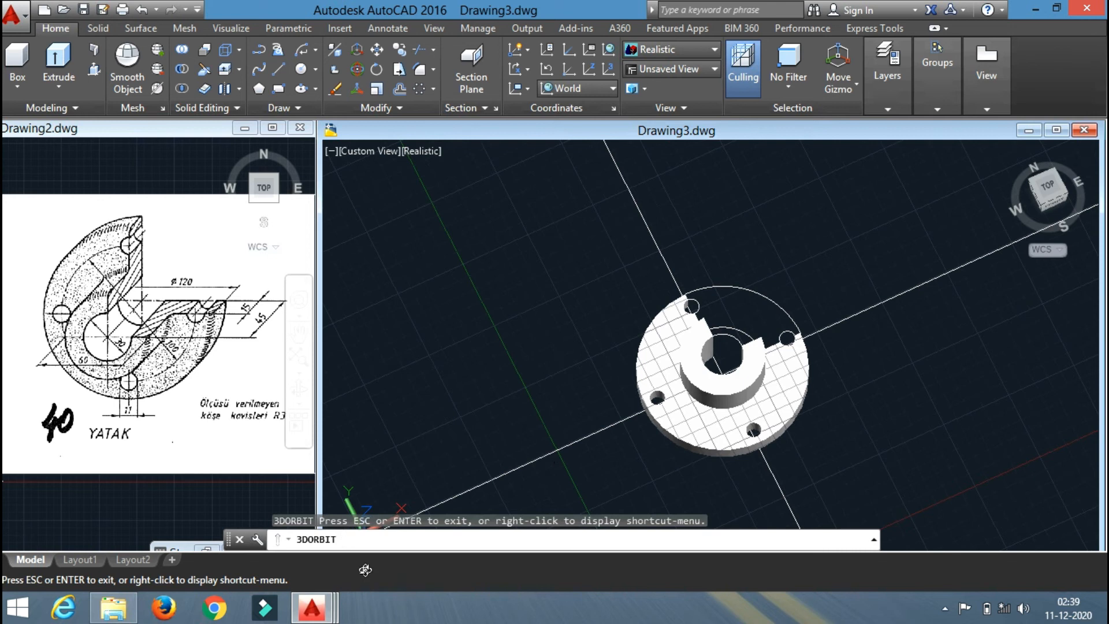
{"action": "middle_click_drag", "start_coordinate": [633, 415], "coordinate": [830, 385], "text": "shift"}
{"action": "right_click", "coordinate": [820, 379]}
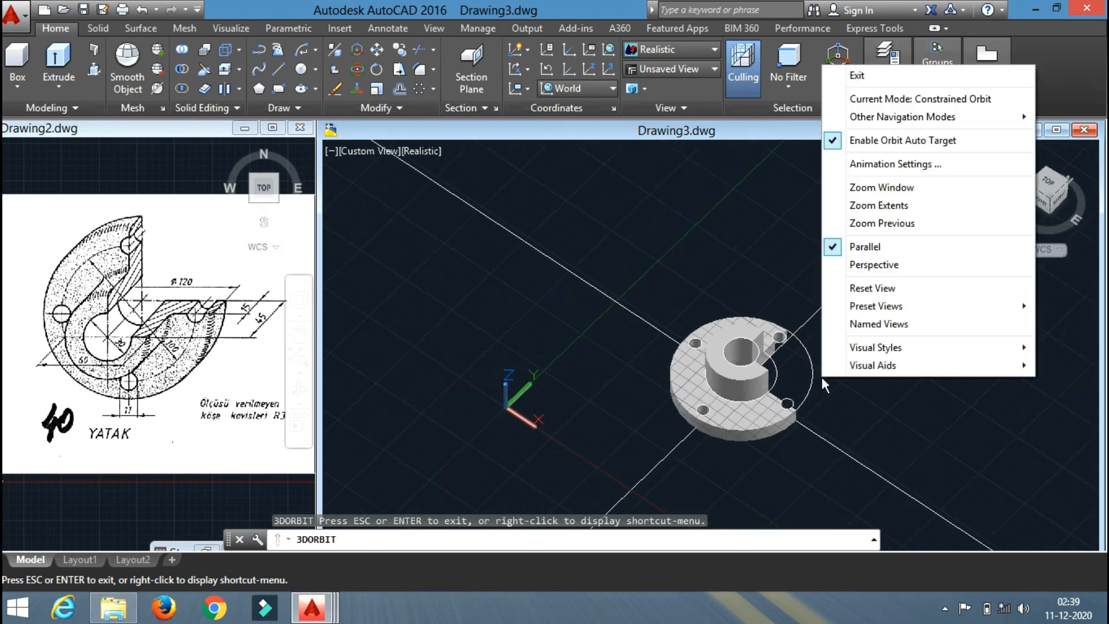
{"action": "left_click", "coordinate": [849, 75]}
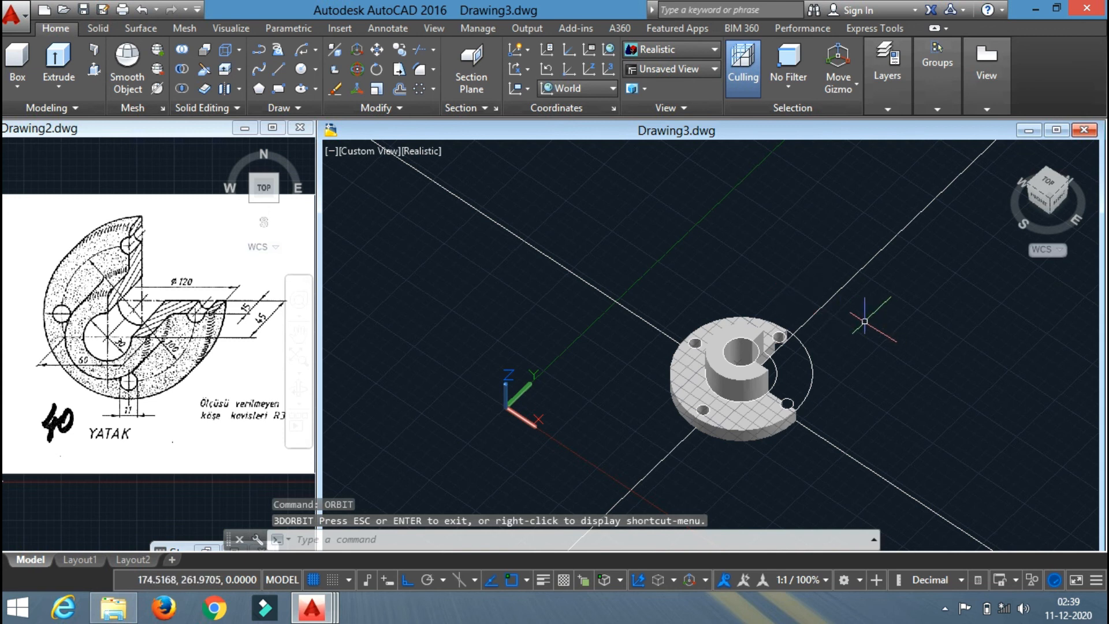
Move the bearing solid straight up along Z, clear of its construction circles and lines.
{"action": "type", "text": "m"}
{"action": "key", "text": "Return"}
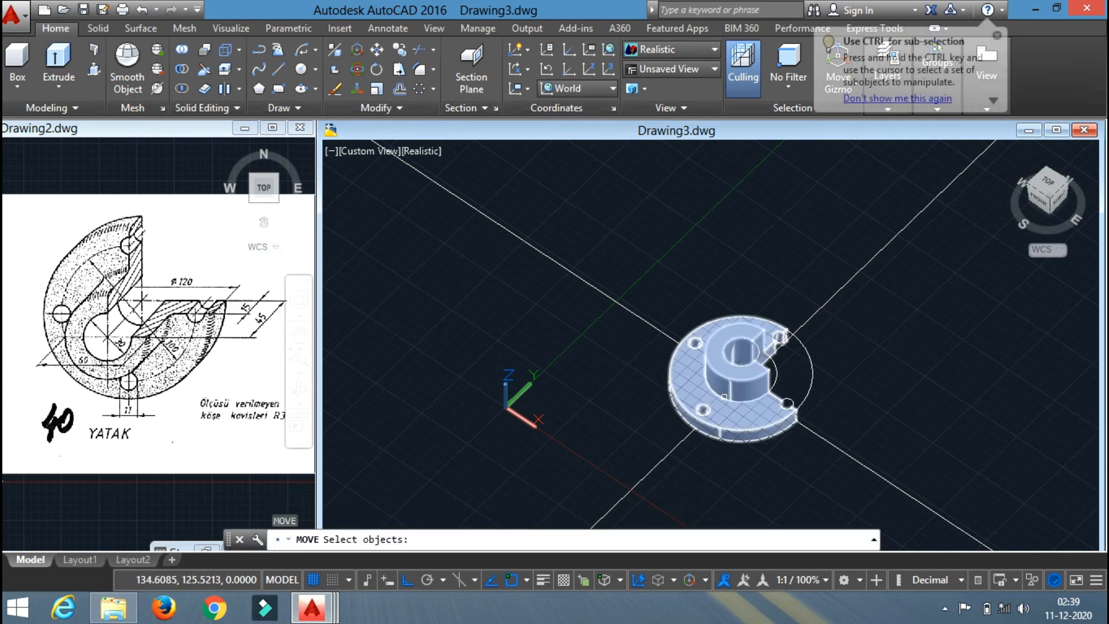
{"action": "left_click", "coordinate": [726, 406]}
{"action": "key", "text": "Return"}
{"action": "left_click", "coordinate": [688, 399]}
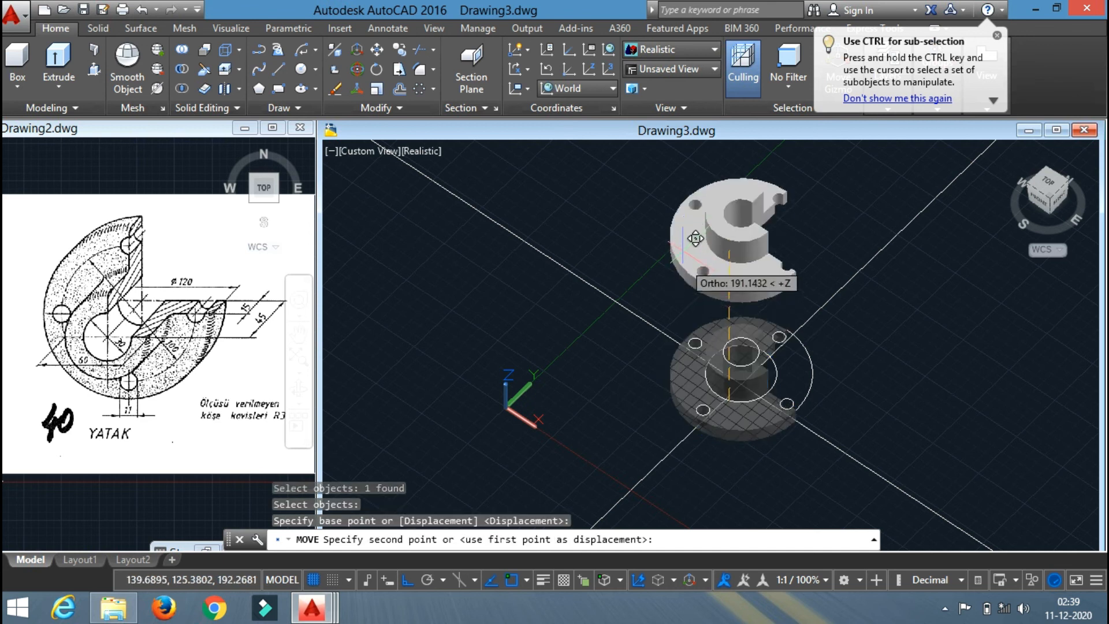
{"action": "left_click", "coordinate": [682, 219]}
Erase the leftover circles and construction lines below the solid, and turn off the grid.
{"action": "mouse_move", "coordinate": [634, 297]}
{"action": "left_mouse_down"}
{"action": "mouse_move", "coordinate": [594, 383]}
{"action": "mouse_move", "coordinate": [890, 519]}
{"action": "mouse_move", "coordinate": [975, 239]}
{"action": "mouse_move", "coordinate": [961, 258]}
{"action": "left_mouse_up"}
{"action": "key", "text": "Delete"}
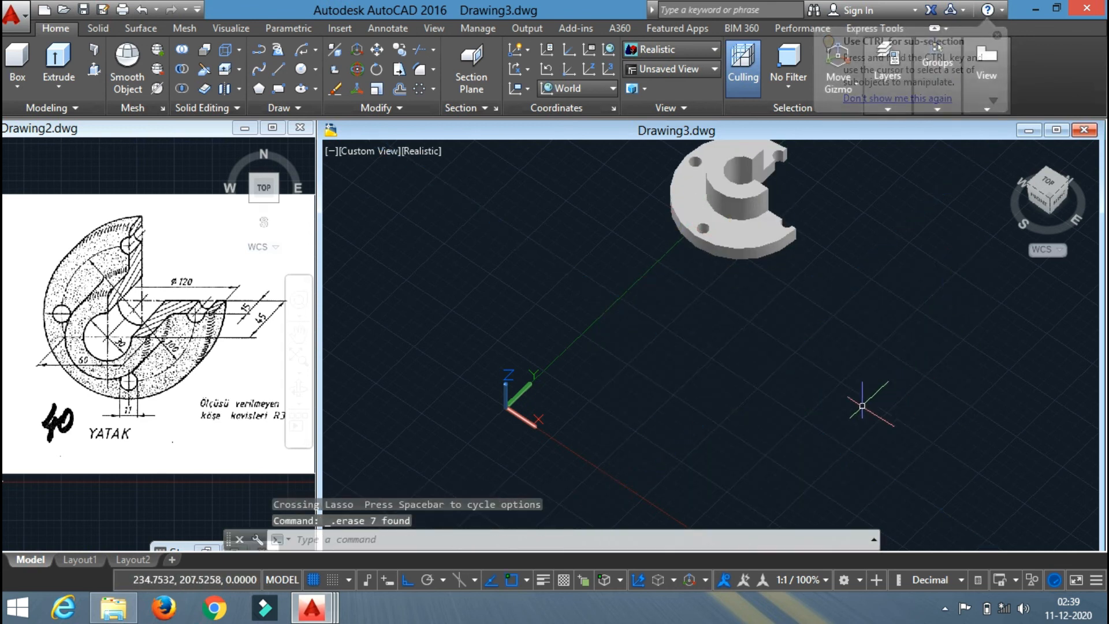
{"action": "scroll", "coordinate": [835, 442], "scroll_direction": "down", "scroll_amount": 3}
{"action": "scroll", "coordinate": [813, 208], "scroll_direction": "up", "scroll_amount": 2}
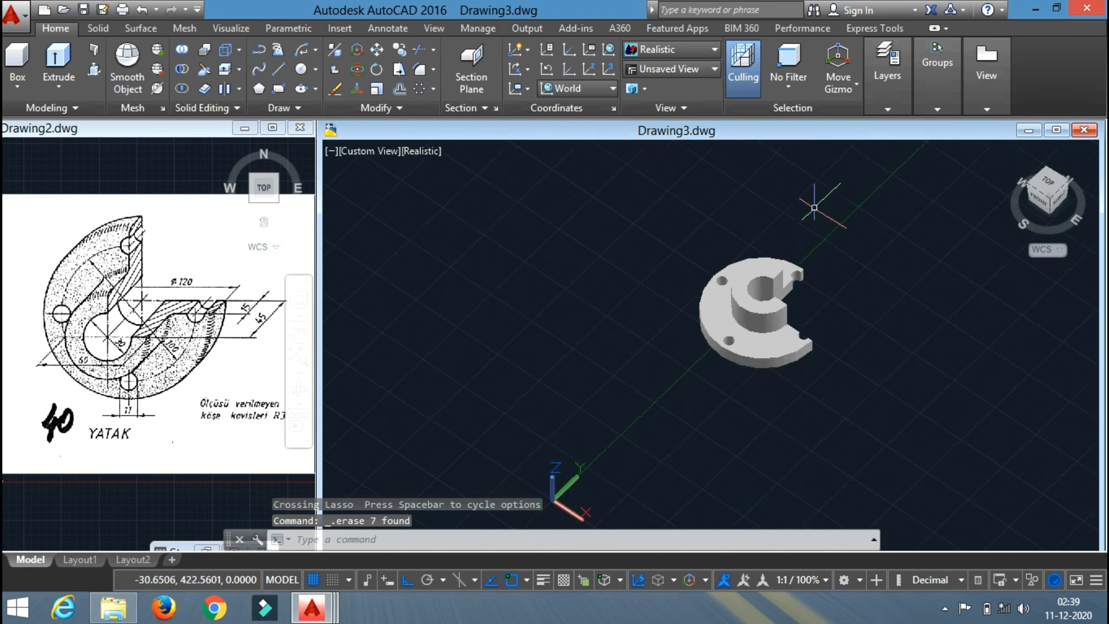
{"action": "key", "text": "F7"}
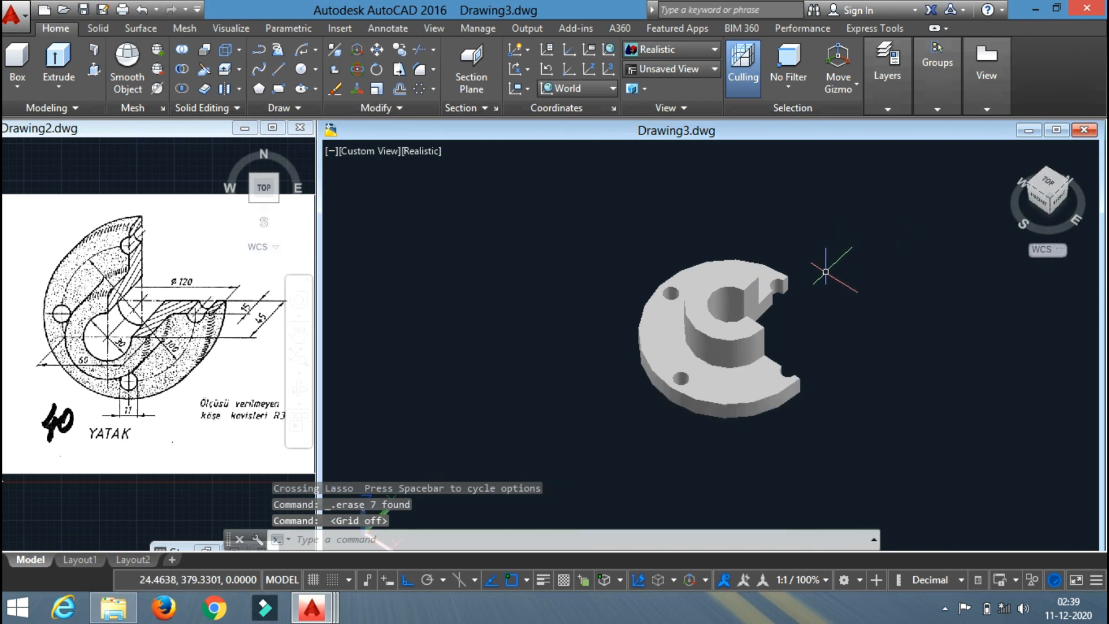
Apply the beige "Fla...ige" Metallic Paint material to the bearing solid and orbit it to inspect the underside and cut faces.
{"action": "scroll", "coordinate": [838, 242], "scroll_direction": "up", "scroll_amount": 2}
{"action": "type", "text": "mat"}
{"action": "key", "text": "Return"}
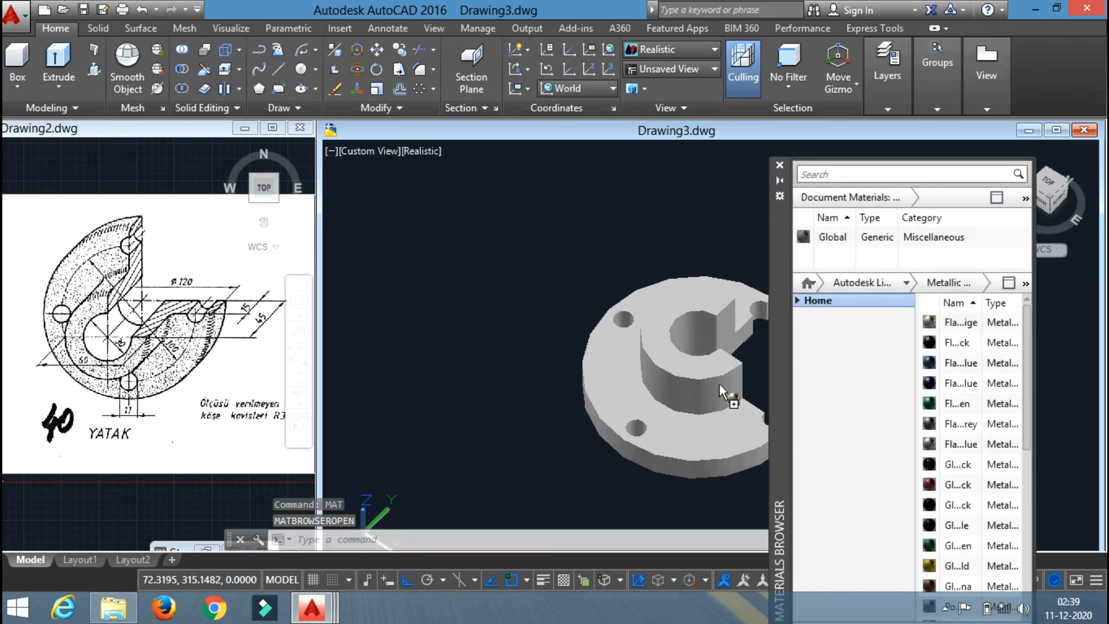
{"action": "left_click_drag", "start_coordinate": [719, 384], "coordinate": [719, 383]}
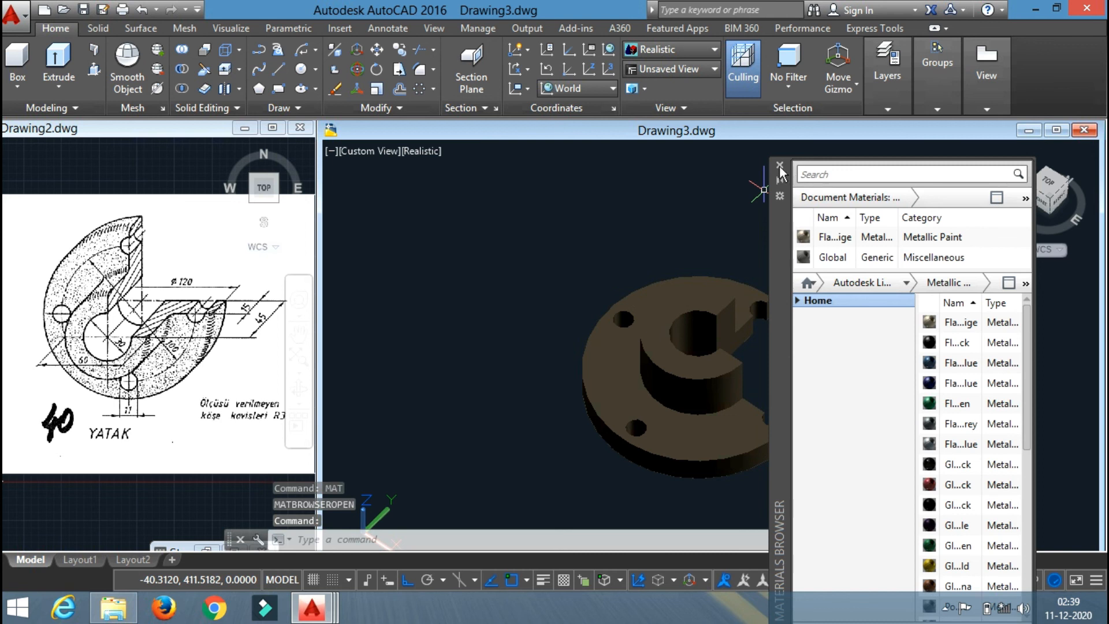
{"action": "left_click", "coordinate": [780, 166]}
{"action": "middle_click_drag", "start_coordinate": [824, 414], "coordinate": [687, 262], "text": "shift"}
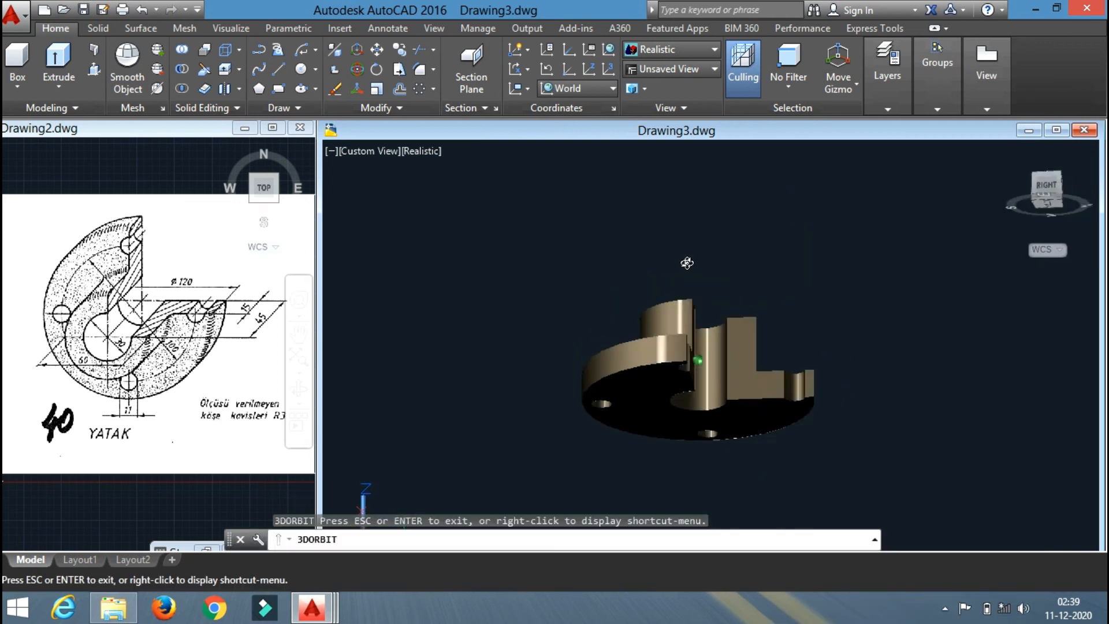